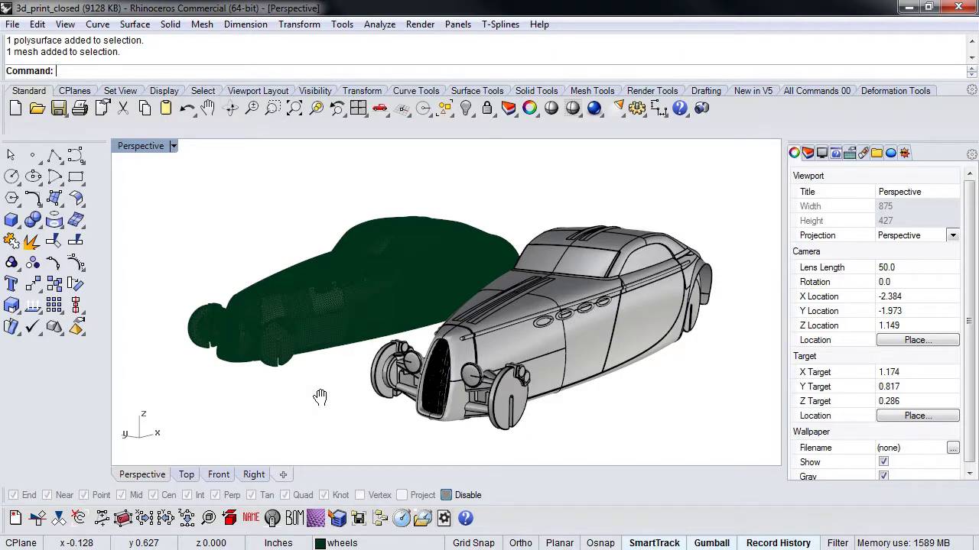
Step: Delete the dark green mesh copy of the car beside the polysurface model
{"action": "left_click", "coordinate": [303, 331]}
{"action": "key", "text": "Delete"}
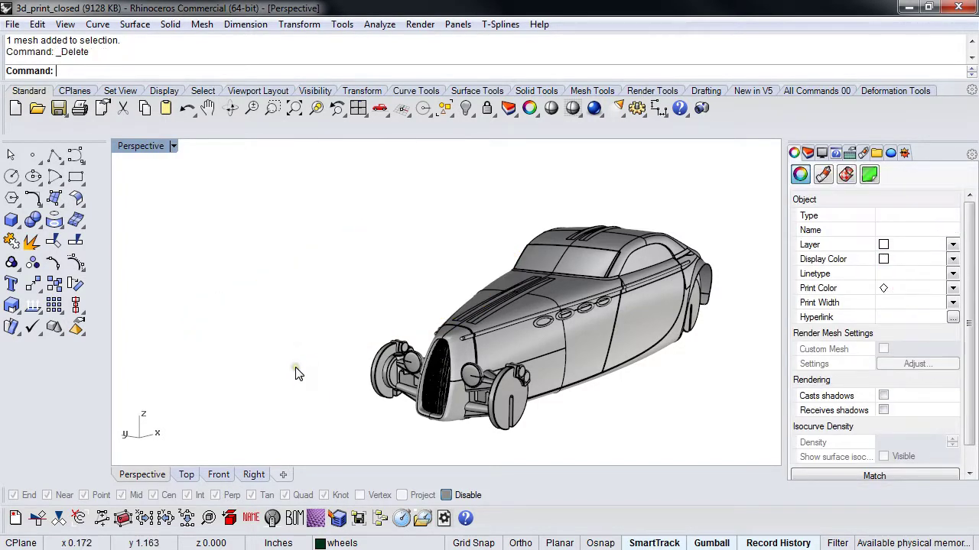
{"action": "left_click", "coordinate": [454, 361]}
{"action": "right_click_drag", "start_coordinate": [454, 361], "coordinate": [257, 313], "text": "shift"}
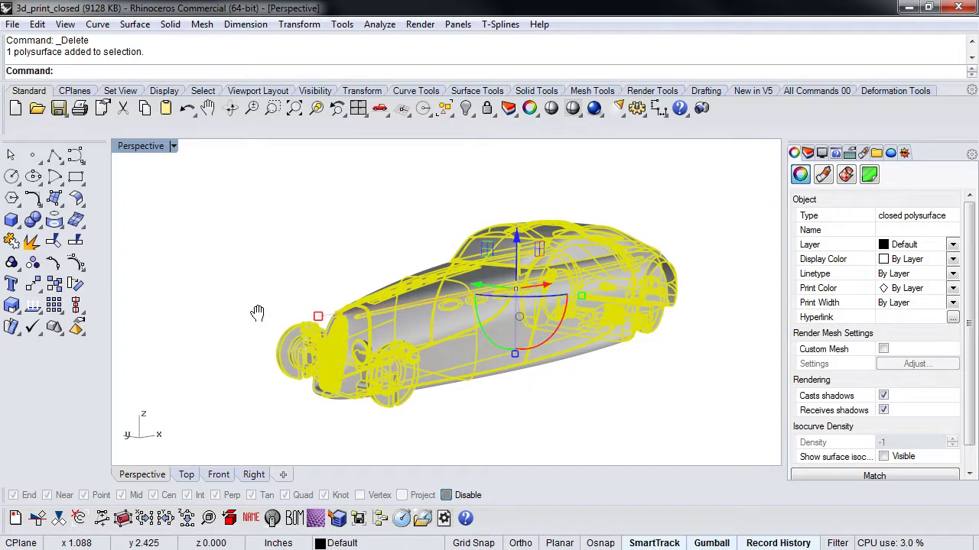
{"action": "left_click", "coordinate": [12, 24]}
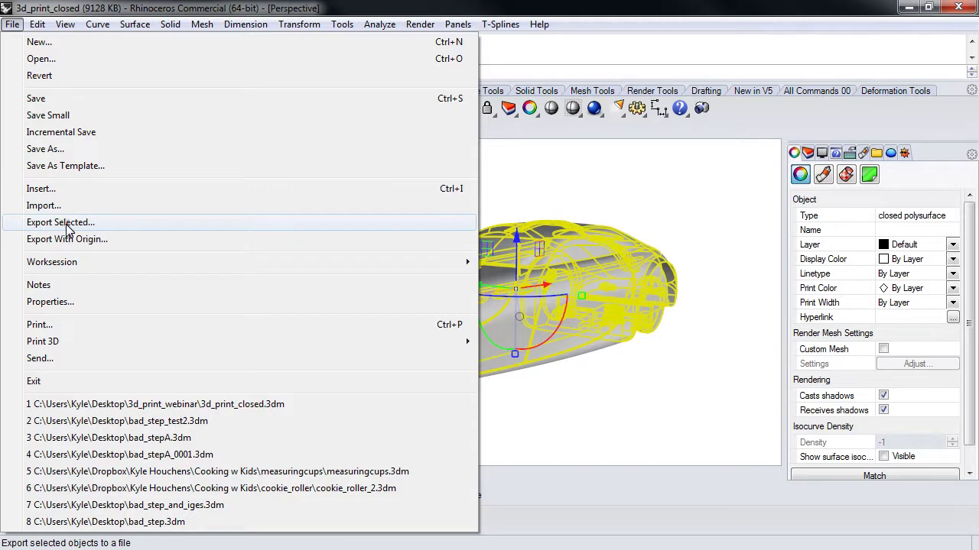
{"action": "left_click", "coordinate": [677, 214]}
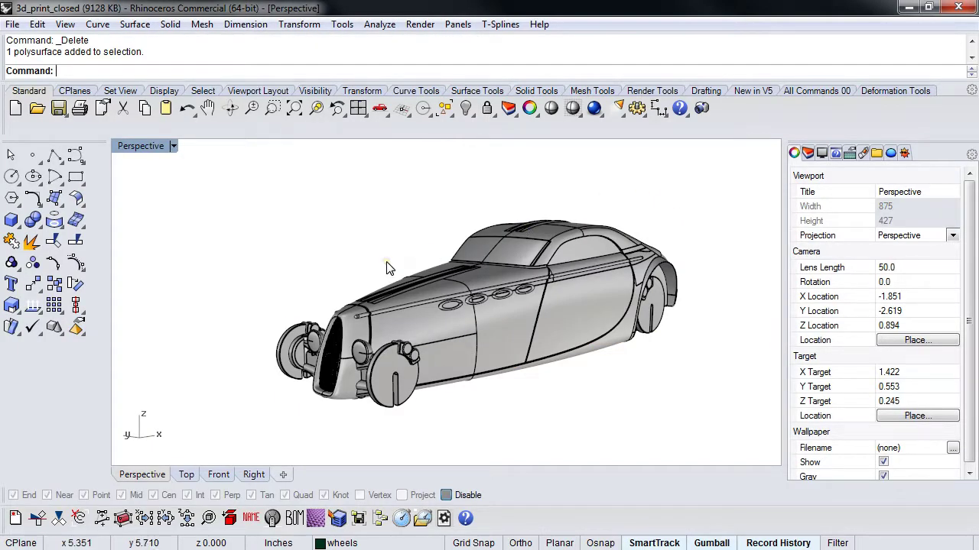
{"action": "left_click", "coordinate": [300, 265]}
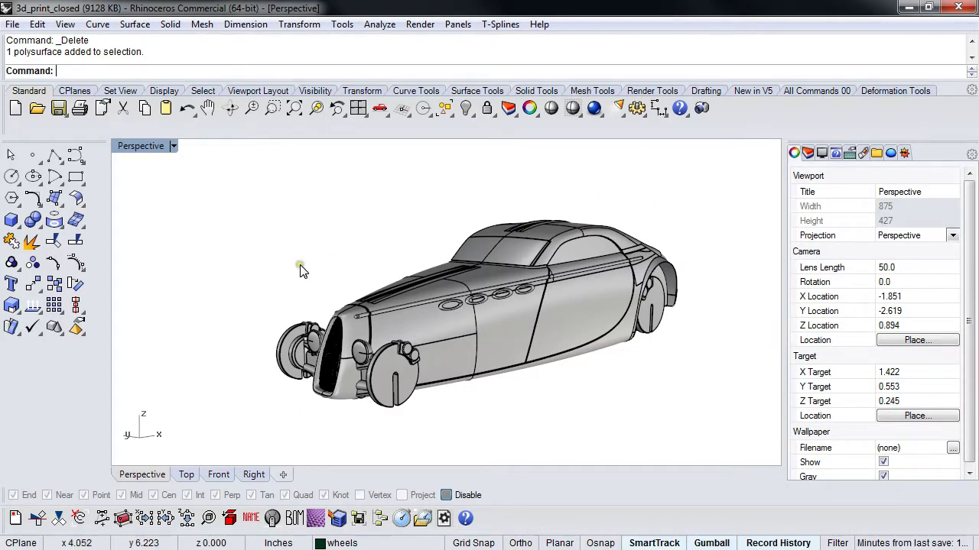
{"action": "right_click_drag", "start_coordinate": [311, 280], "coordinate": [388, 281], "text": "shift"}
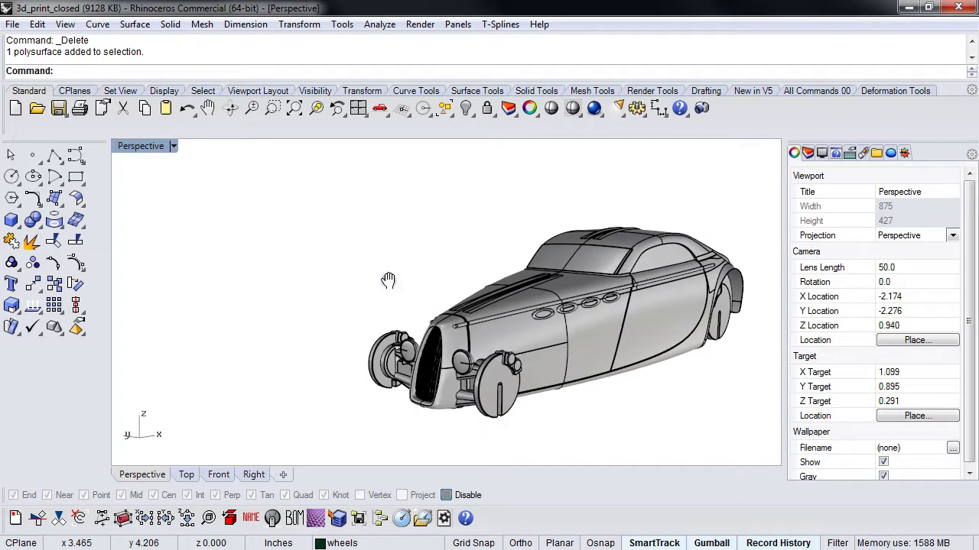
{"action": "left_click", "coordinate": [470, 326]}
{"action": "left_click", "coordinate": [469, 319]}
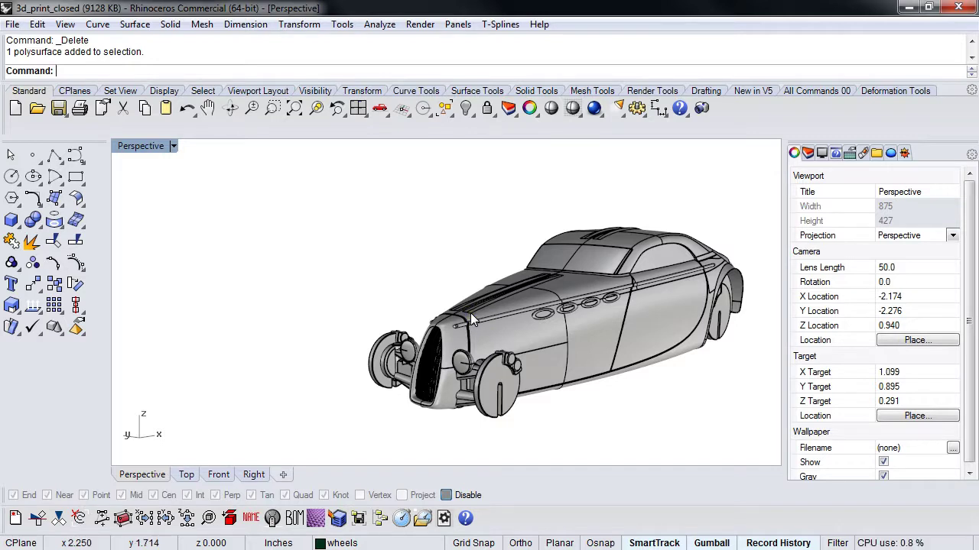
{"action": "mouse_move", "coordinate": [352, 290]}
{"action": "right_mouse_down", "text": "shift"}
{"action": "mouse_move", "coordinate": [286, 283]}
{"action": "mouse_move", "coordinate": [310, 280]}
{"action": "right_mouse_up", "text": "shift"}
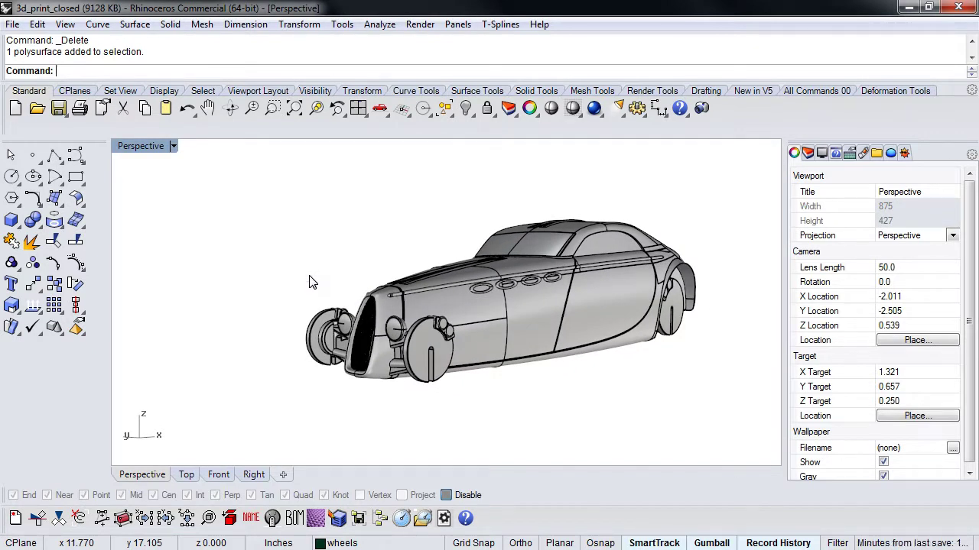
{"action": "left_click", "coordinate": [398, 287]}
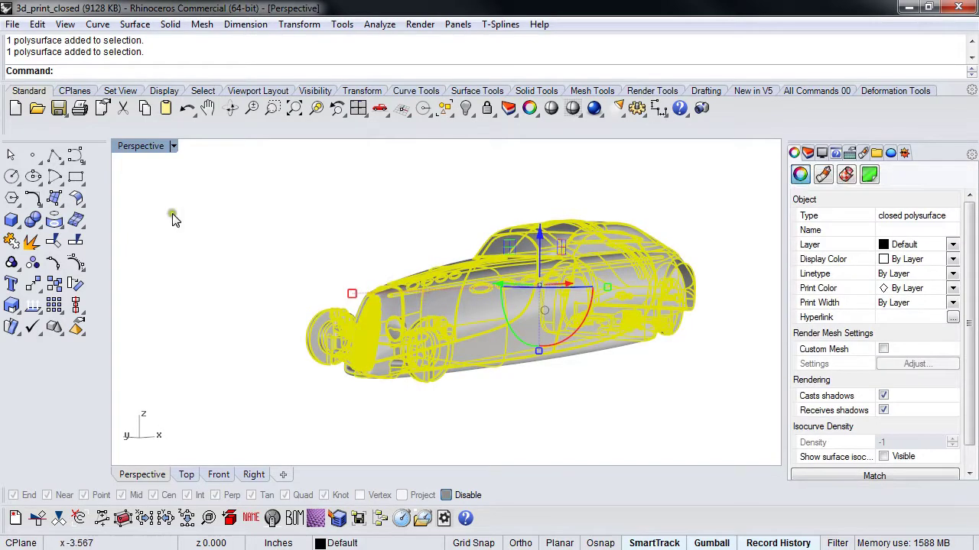
{"action": "left_click", "coordinate": [12, 24]}
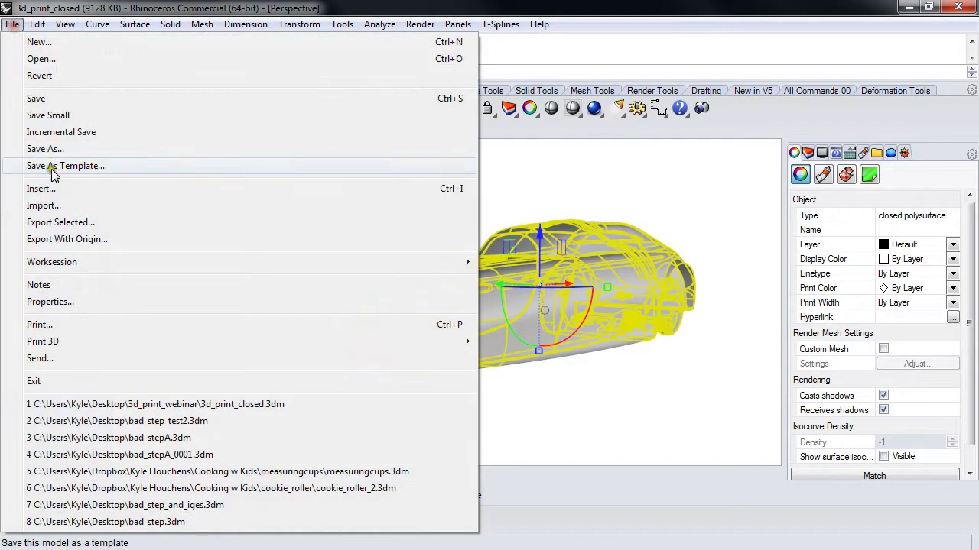
{"action": "left_click", "coordinate": [558, 175]}
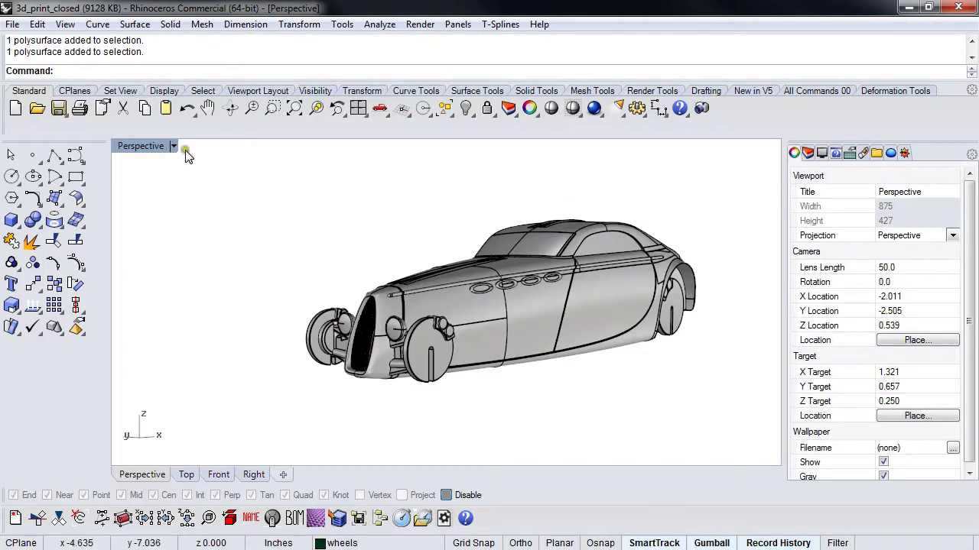
Step: Mesh the car polysurface with a maximum edge-to-surface distance of 0.001 and minimum initial grid quads left blank, and preview it
{"action": "left_click", "coordinate": [413, 285]}
{"action": "type", "text": "Mesh"}
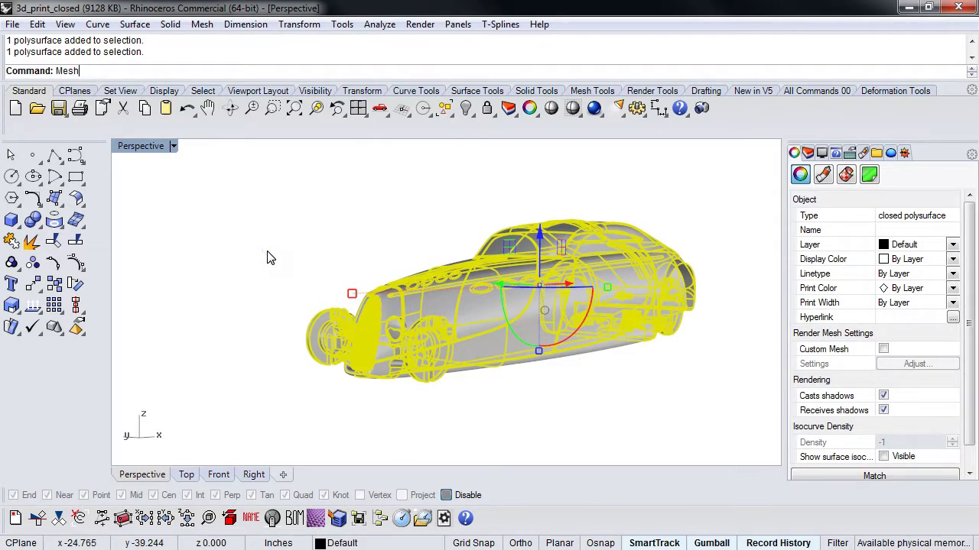
{"action": "key", "text": "Return"}
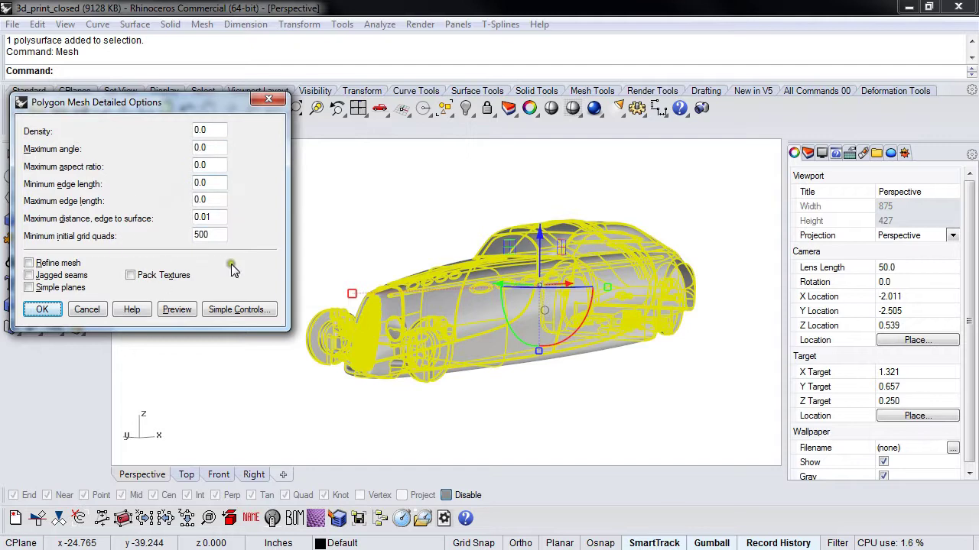
{"action": "double_click", "coordinate": [202, 234]}
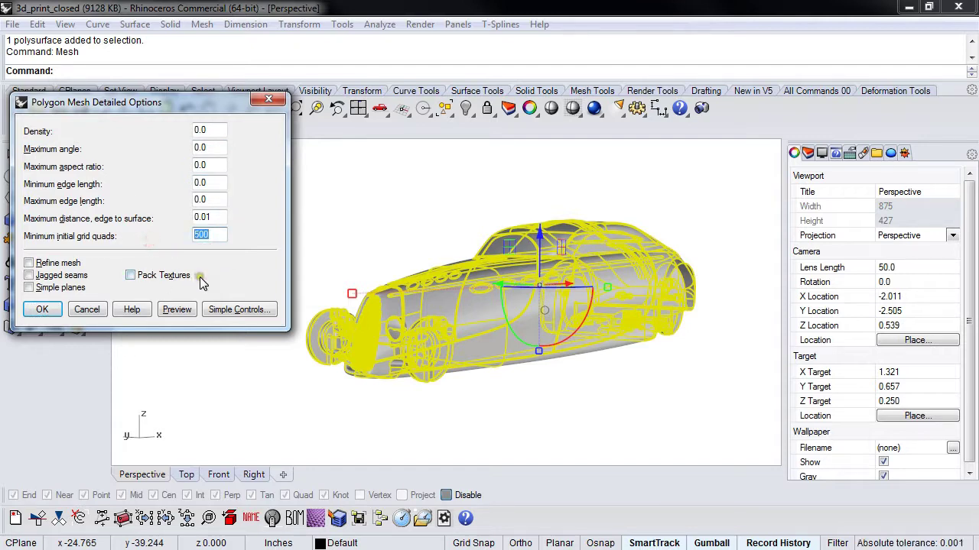
{"action": "key", "text": "BackSpace"}
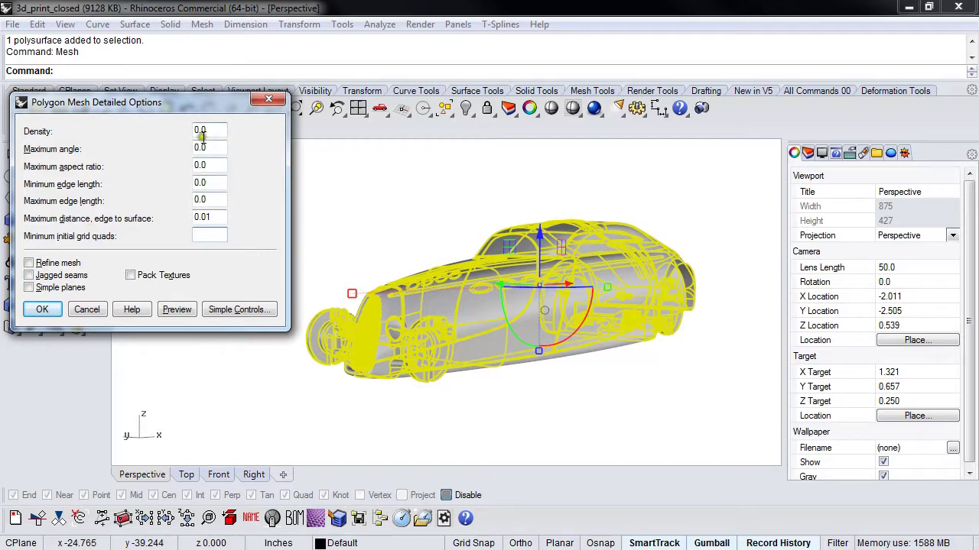
{"action": "left_click", "coordinate": [208, 219]}
{"action": "left_click_drag", "start_coordinate": [208, 219], "coordinate": [205, 218]}
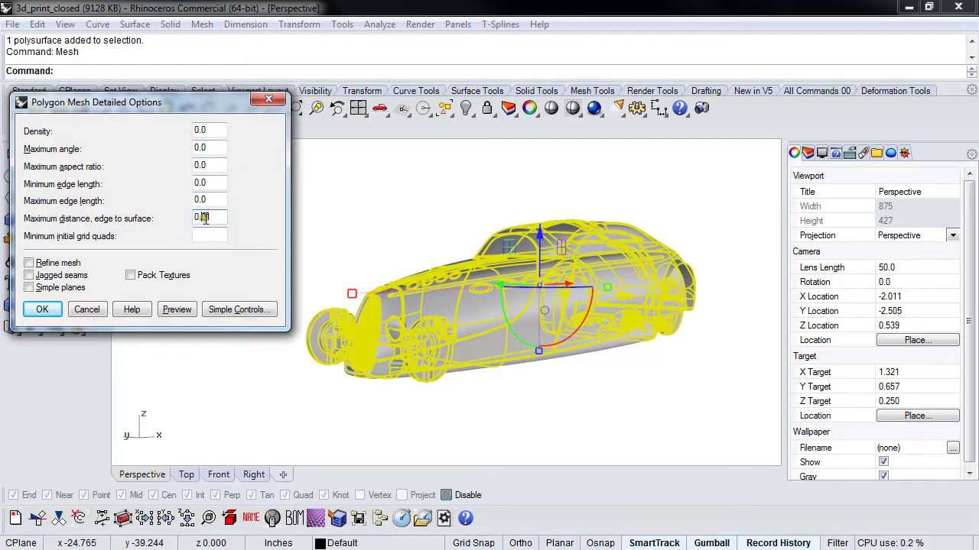
{"action": "left_click", "coordinate": [186, 314]}
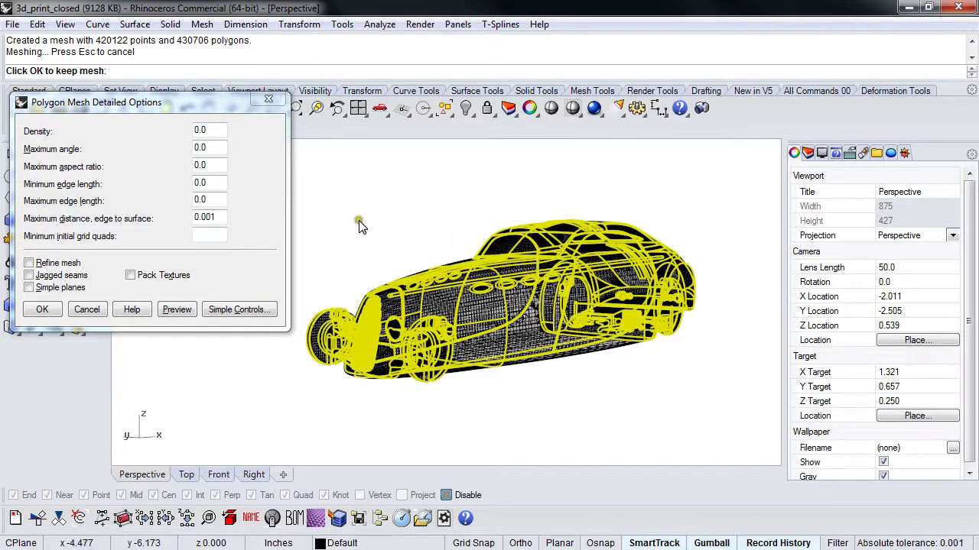
Step: Examine the previewed mesh up close along the car's side panel and around the rear wheel arch
{"action": "right_click_drag", "start_coordinate": [547, 262], "coordinate": [544, 308]}
{"action": "scroll", "coordinate": [508, 302], "scroll_direction": "up", "scroll_amount": 5}
{"action": "scroll", "coordinate": [489, 304], "scroll_direction": "down", "scroll_amount": 5}
{"action": "scroll", "coordinate": [531, 321], "scroll_direction": "up", "scroll_amount": 3}
{"action": "scroll", "coordinate": [532, 325], "scroll_direction": "up", "scroll_amount": 8}
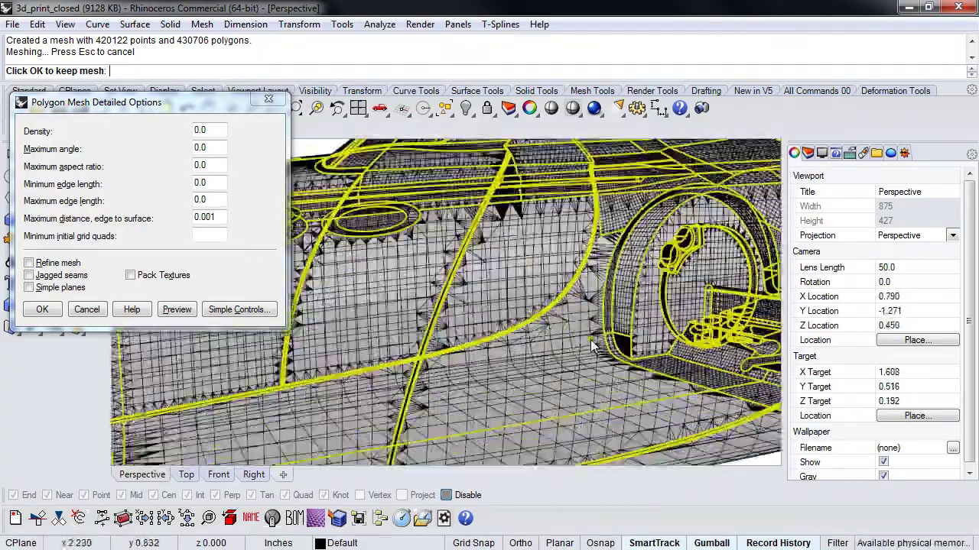
{"action": "scroll", "coordinate": [535, 331], "scroll_direction": "up", "scroll_amount": 1}
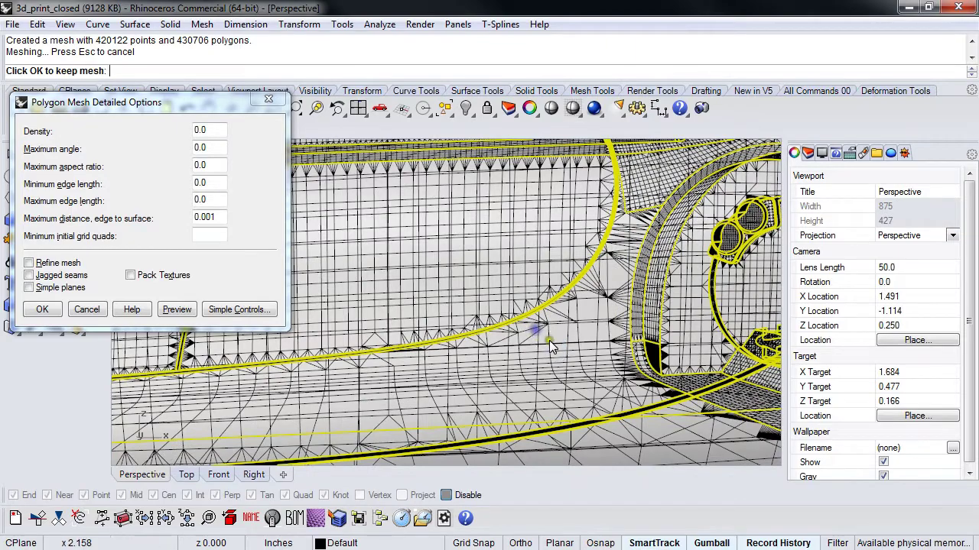
{"action": "scroll", "coordinate": [524, 340], "scroll_direction": "down", "scroll_amount": 8}
{"action": "right_click_drag", "start_coordinate": [519, 341], "coordinate": [499, 348]}
Step: Compare mesh previews of the car with the minimum initial grid quads set to 200 and to 500
{"action": "left_click", "coordinate": [203, 240]}
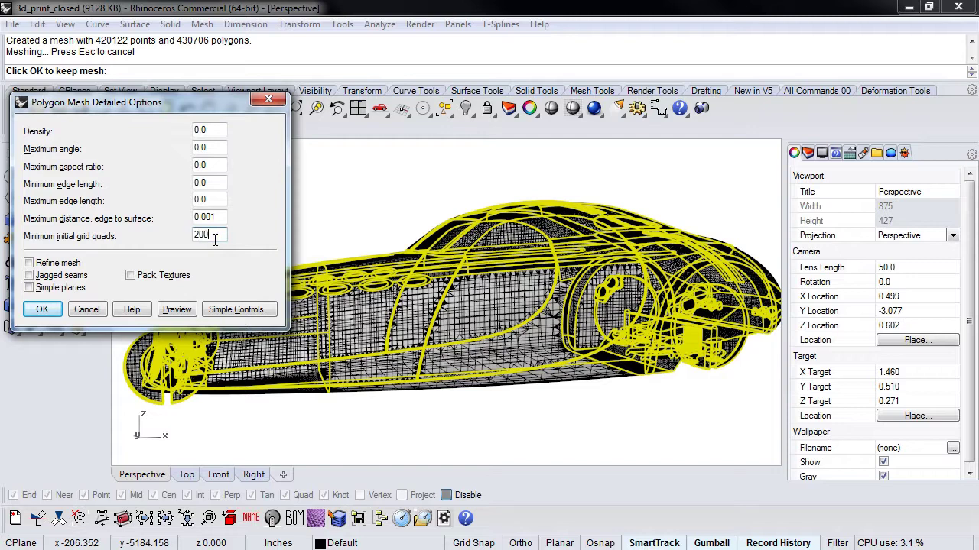
{"action": "left_click", "coordinate": [177, 309]}
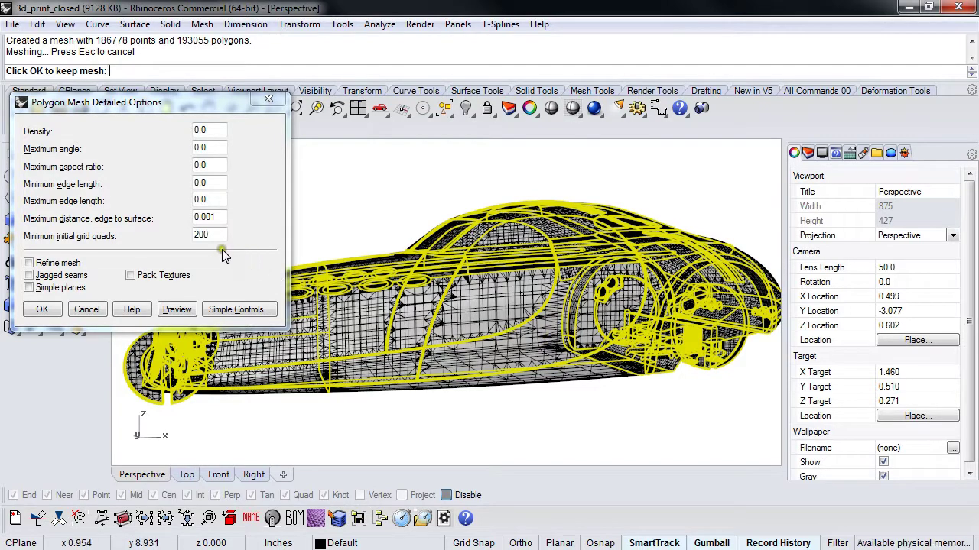
{"action": "double_click", "coordinate": [208, 235]}
{"action": "type", "text": "50"}
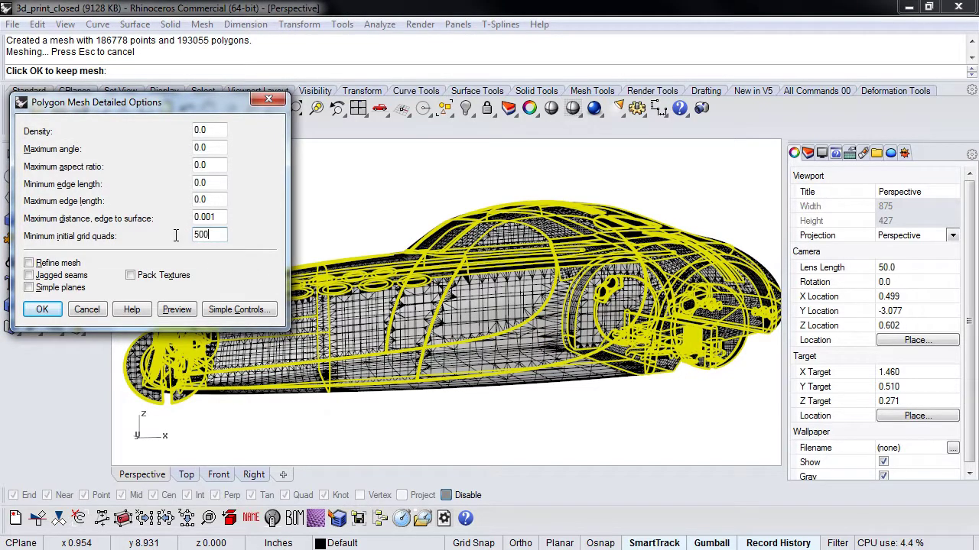
{"action": "left_click", "coordinate": [170, 309]}
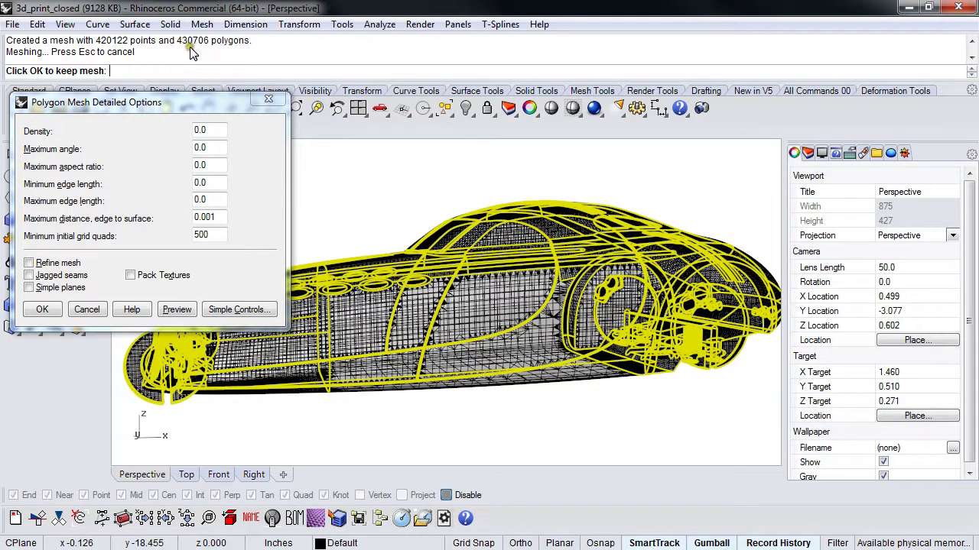
Step: Set the minimum initial grid quads to 750 and preview the denser mesh from the car's front side
{"action": "left_click", "coordinate": [214, 236]}
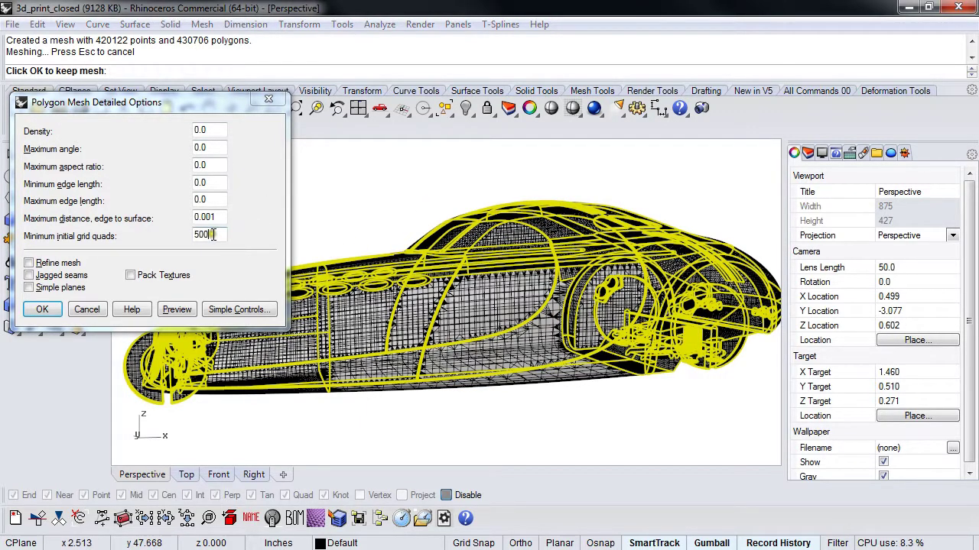
{"action": "double_click", "coordinate": [214, 235]}
{"action": "type", "text": "750"}
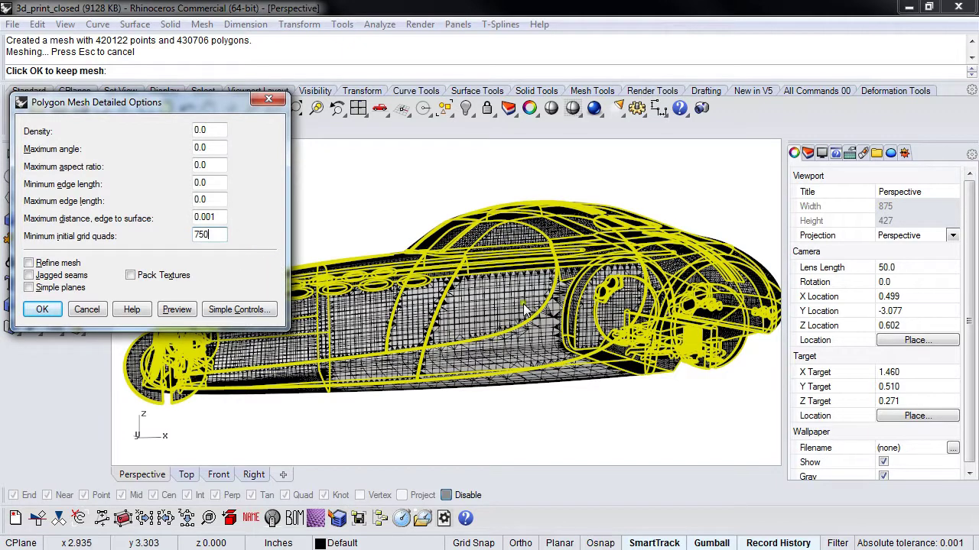
{"action": "left_click", "coordinate": [177, 309]}
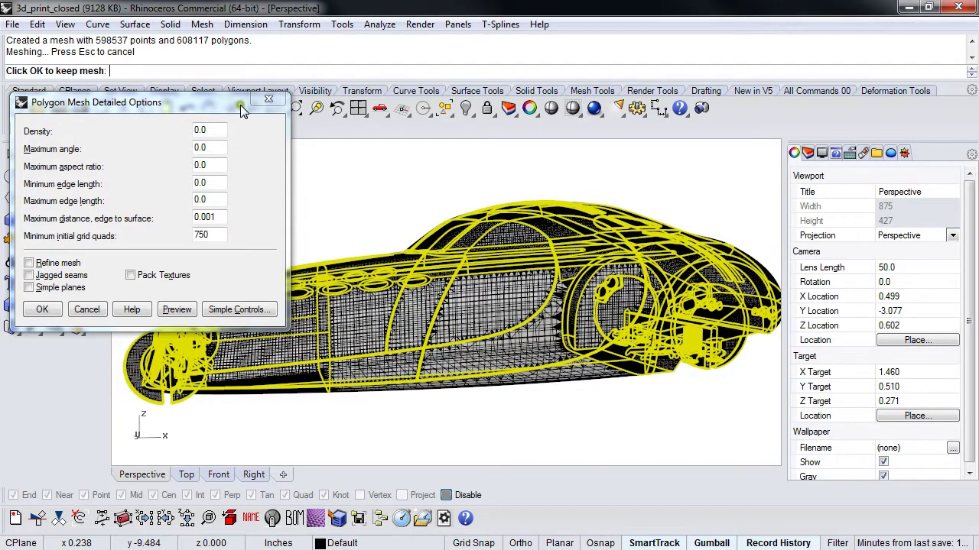
{"action": "right_click_drag", "start_coordinate": [400, 217], "coordinate": [461, 326]}
Step: Try 2000 minimum initial grid quads, preview the mesh and inspect its density over the whole car
{"action": "double_click", "coordinate": [201, 235]}
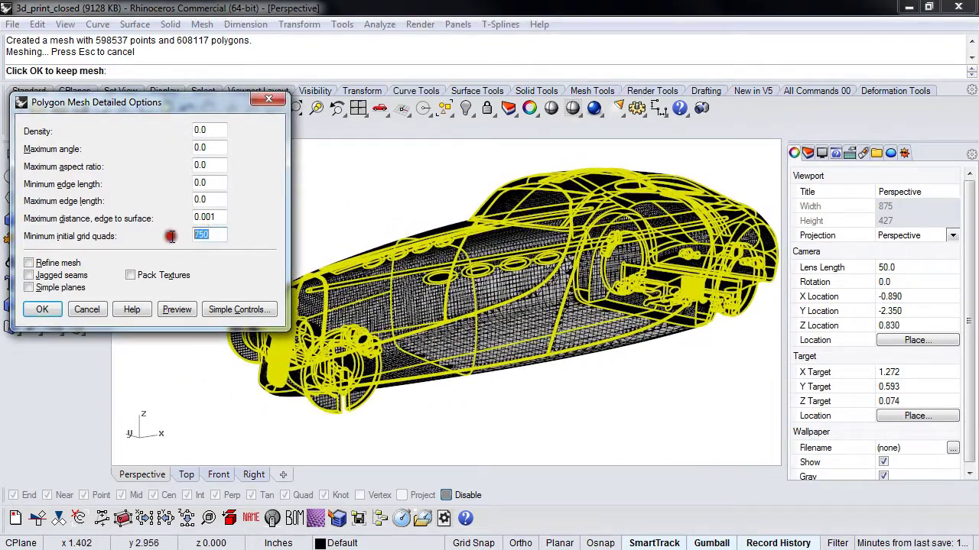
{"action": "type", "text": "2000"}
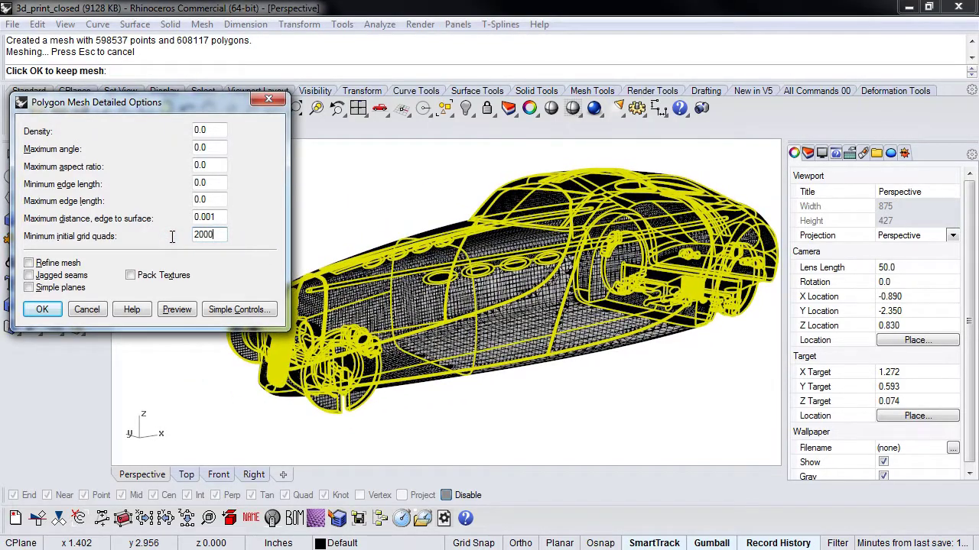
{"action": "left_click", "coordinate": [177, 310]}
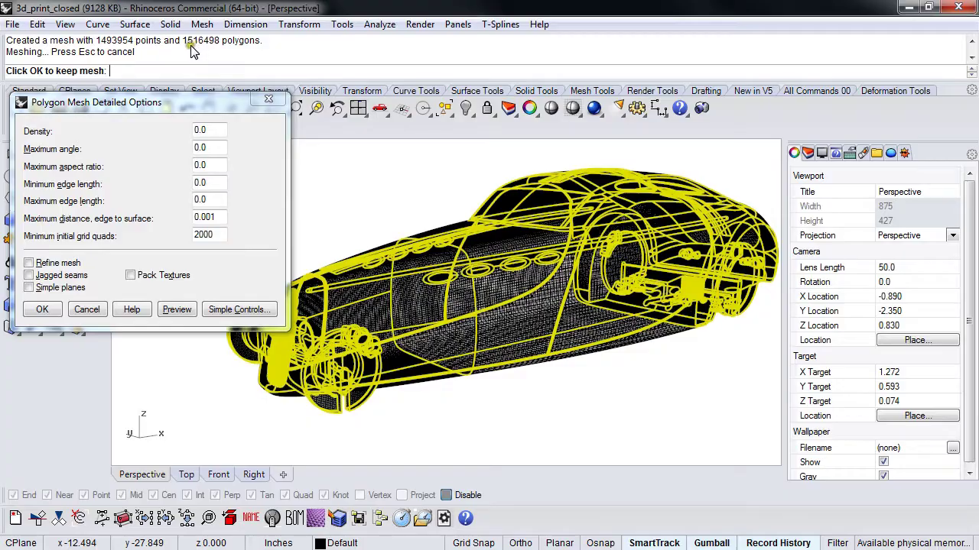
{"action": "right_click_drag", "start_coordinate": [440, 208], "coordinate": [528, 325]}
{"action": "scroll", "coordinate": [539, 312], "scroll_direction": "up", "scroll_amount": 5}
{"action": "scroll", "coordinate": [539, 312], "scroll_direction": "down", "scroll_amount": 5}
{"action": "right_click_drag", "start_coordinate": [466, 340], "coordinate": [622, 339]}
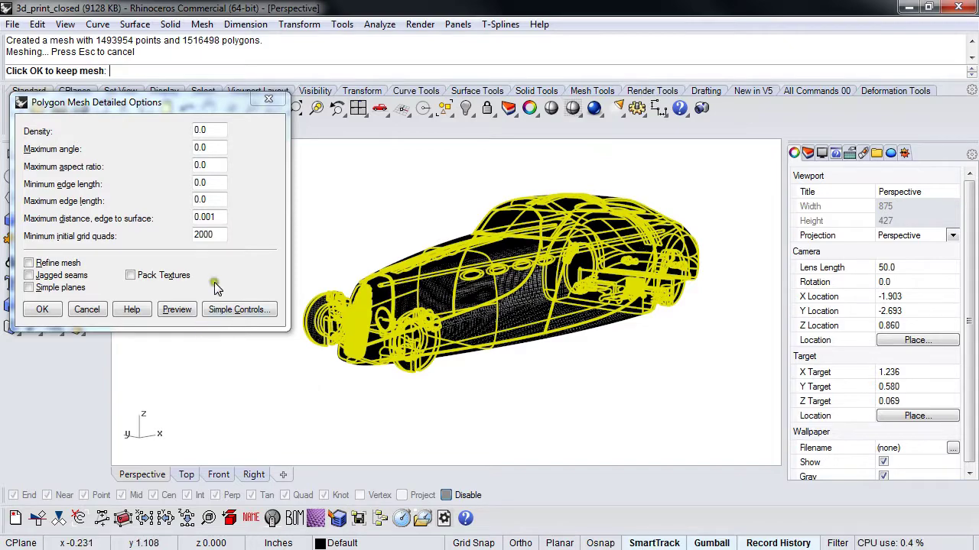
{"action": "right_click_drag", "start_coordinate": [595, 373], "coordinate": [526, 433]}
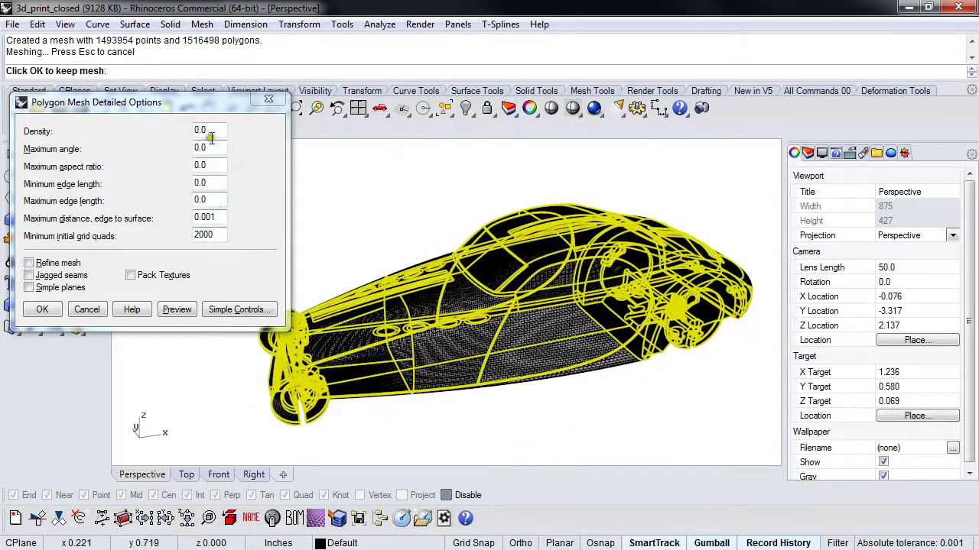
Step: Set the minimum initial grid quads back to 750, preview the mesh and check its polygon count
{"action": "double_click", "coordinate": [221, 234]}
{"action": "type", "text": "750"}
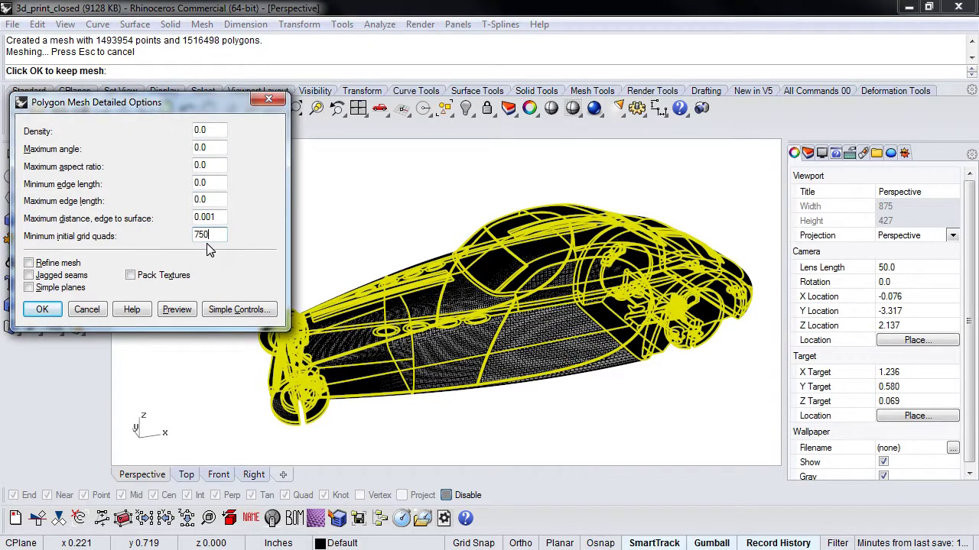
{"action": "left_click", "coordinate": [177, 309]}
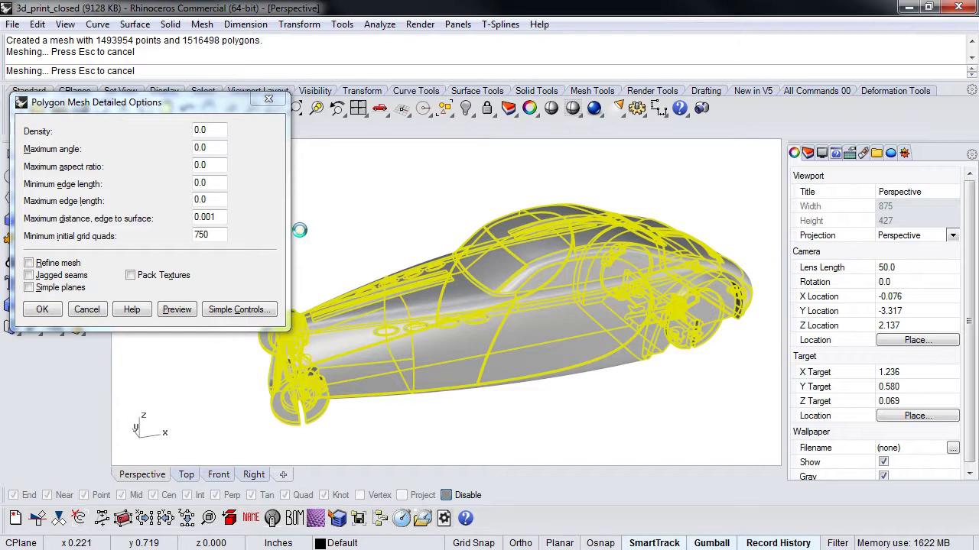
{"action": "right_click_drag", "start_coordinate": [413, 232], "coordinate": [438, 234]}
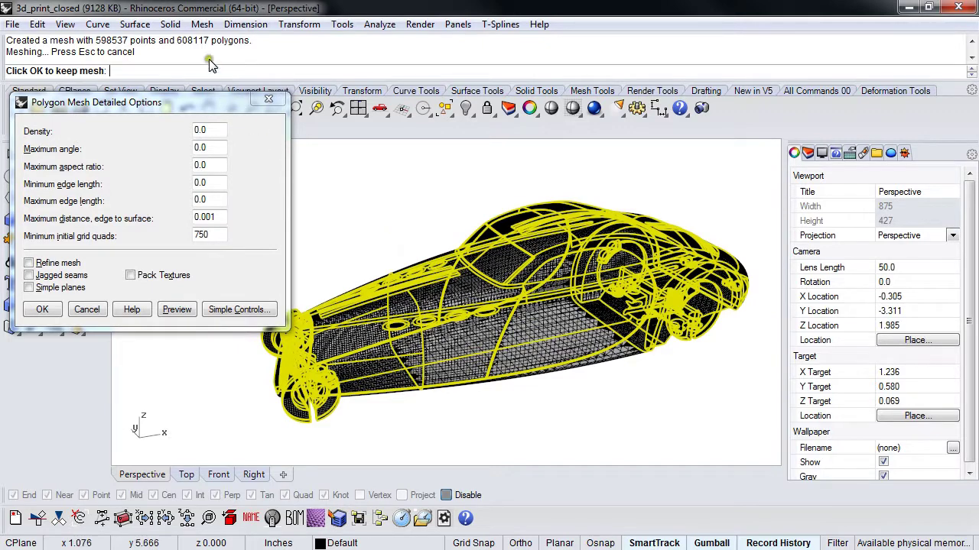
{"action": "left_click_drag", "start_coordinate": [177, 42], "coordinate": [260, 44]}
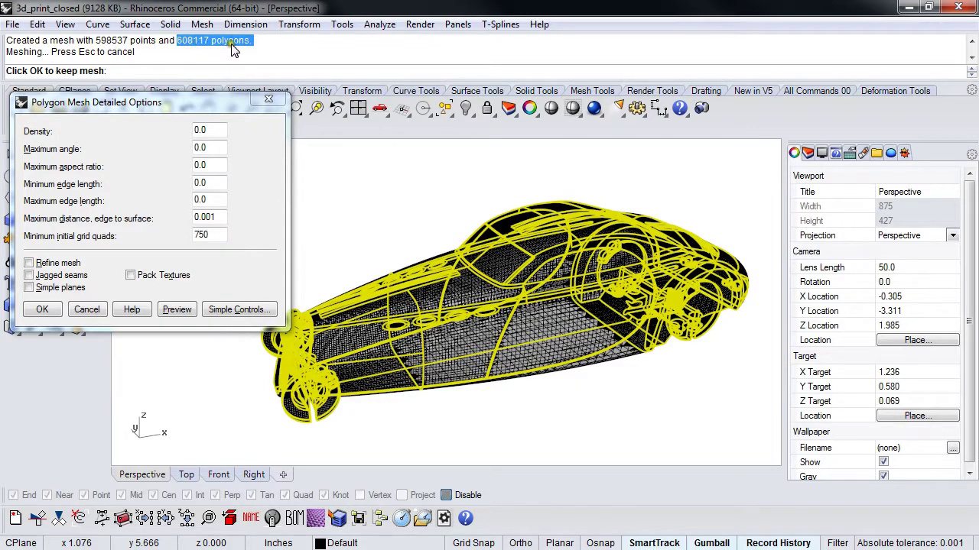
Step: Set the minimum initial grid quads to 0, preview the coarser mesh from the car's front side, and create it
{"action": "right_click_drag", "start_coordinate": [427, 240], "coordinate": [392, 246]}
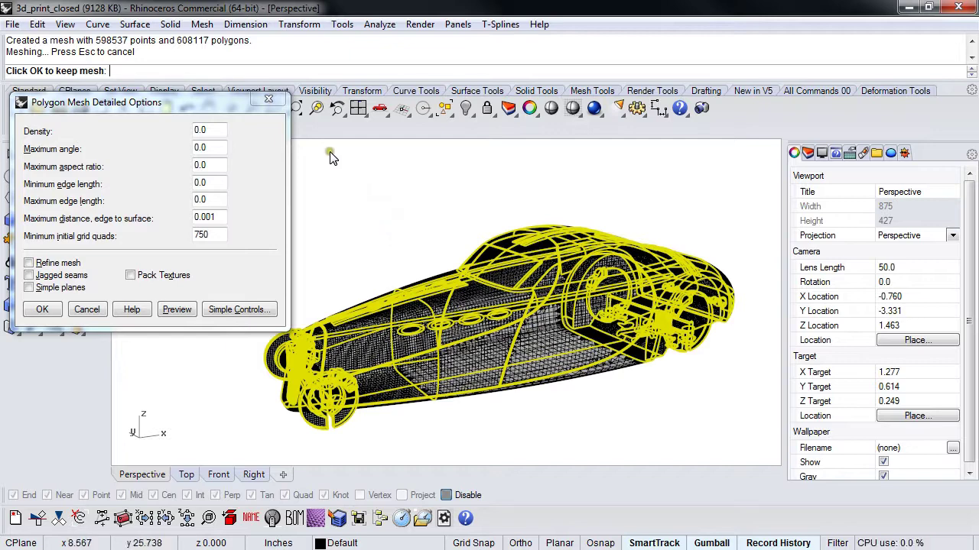
{"action": "left_click_drag", "start_coordinate": [176, 40], "coordinate": [206, 53]}
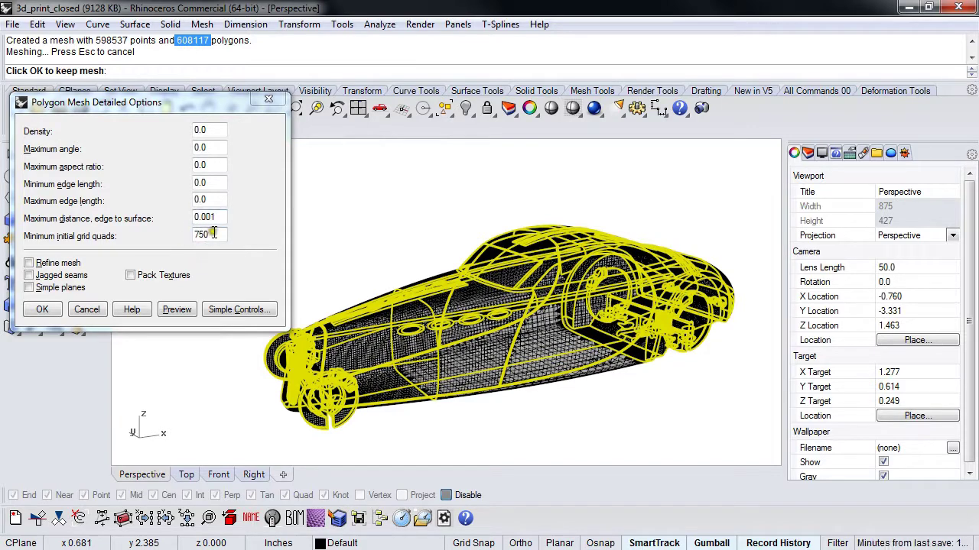
{"action": "left_click", "coordinate": [170, 238]}
{"action": "type", "text": "0"}
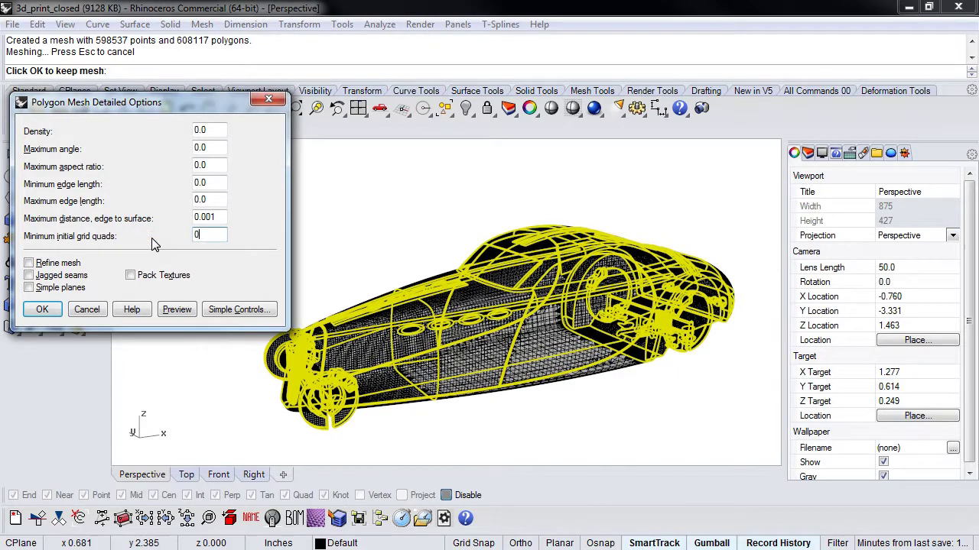
{"action": "left_click", "coordinate": [169, 309]}
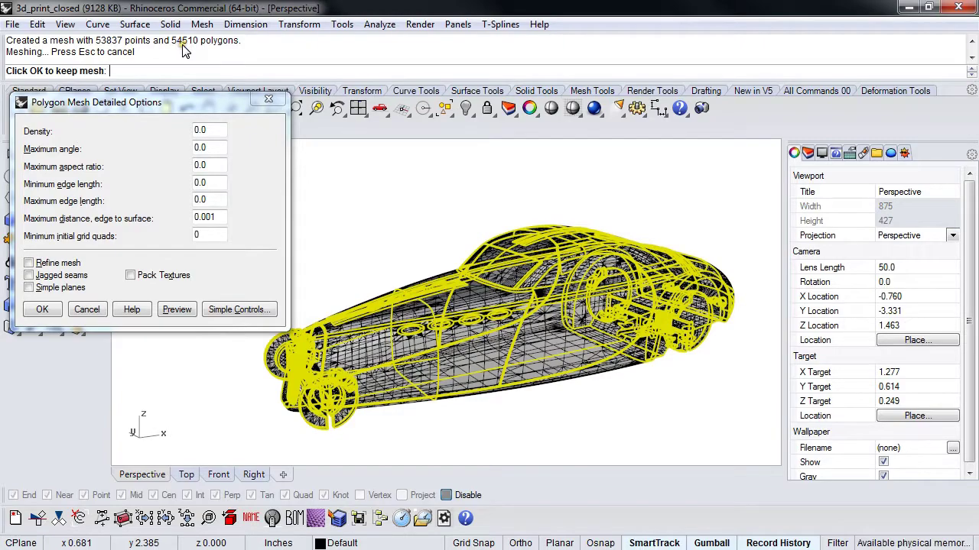
{"action": "right_click_drag", "start_coordinate": [509, 381], "coordinate": [480, 398]}
{"action": "right_click_drag", "start_coordinate": [513, 367], "coordinate": [528, 379]}
{"action": "left_click", "coordinate": [42, 309]}
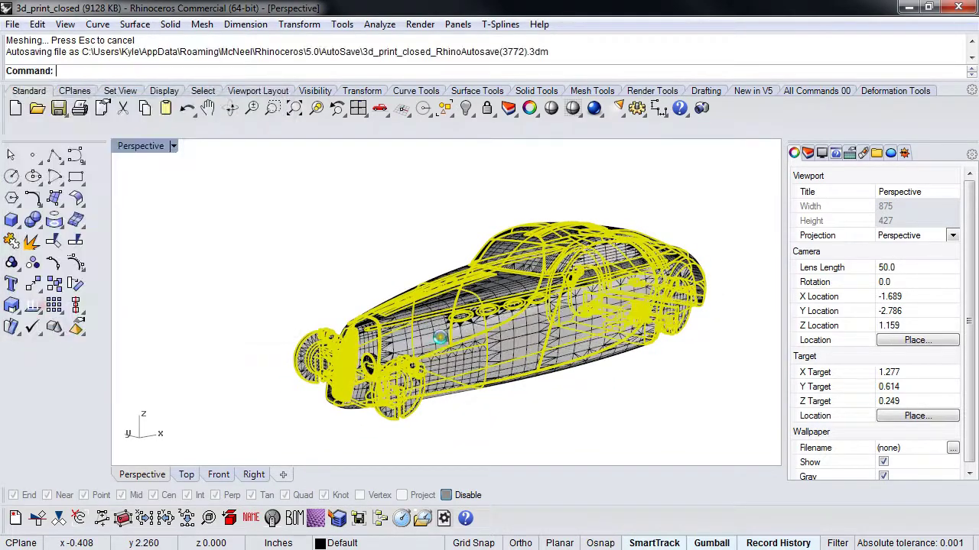
Step: Move the original car polysurface away from the new mesh so the two stand side by side
{"action": "right_click_drag", "start_coordinate": [520, 343], "coordinate": [563, 311]}
{"action": "left_click_drag", "start_coordinate": [526, 282], "coordinate": [338, 240]}
{"action": "left_click", "coordinate": [474, 169]}
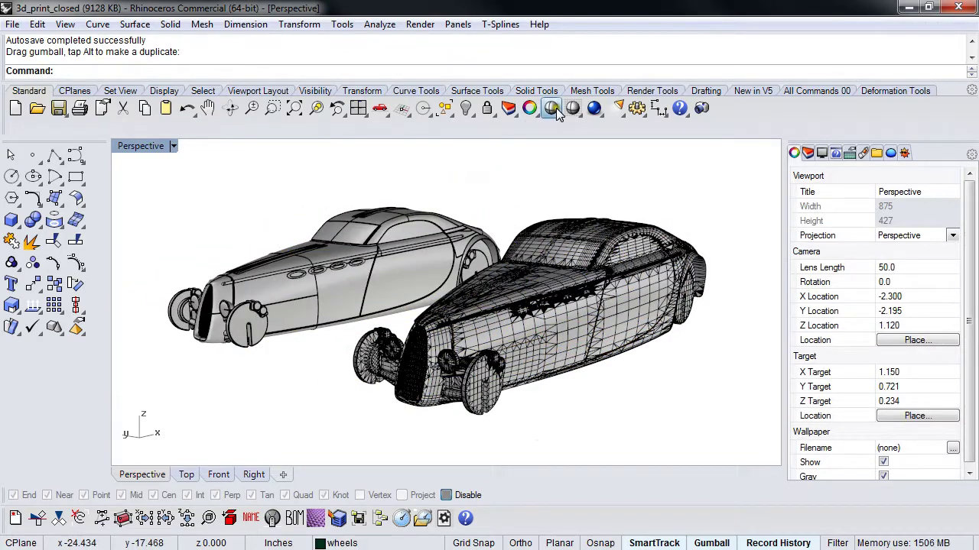
Step: Shade the perspective view with flat shading and compare the side panels and vents of the polysurface and the mesh
{"action": "left_click", "coordinate": [551, 108]}
{"action": "scroll", "coordinate": [415, 229], "scroll_direction": "up", "scroll_amount": 10}
{"action": "right_click_drag", "start_coordinate": [421, 373], "coordinate": [506, 387]}
{"action": "left_click", "coordinate": [145, 147]}
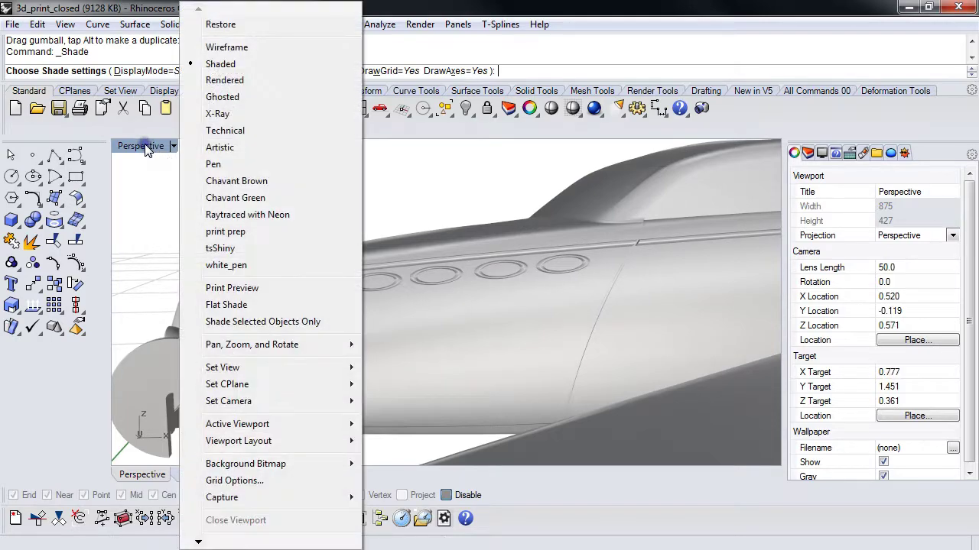
{"action": "left_click", "coordinate": [226, 304]}
{"action": "right_click_drag", "start_coordinate": [222, 305], "coordinate": [402, 343]}
{"action": "left_click", "coordinate": [239, 348]}
{"action": "right_click_drag", "start_coordinate": [239, 347], "coordinate": [418, 350]}
{"action": "left_click", "coordinate": [714, 400]}
{"action": "mouse_move", "coordinate": [714, 400]}
{"action": "right_mouse_down"}
{"action": "mouse_move", "coordinate": [507, 384]}
{"action": "mouse_move", "coordinate": [366, 322]}
{"action": "mouse_move", "coordinate": [474, 362]}
{"action": "right_mouse_up"}
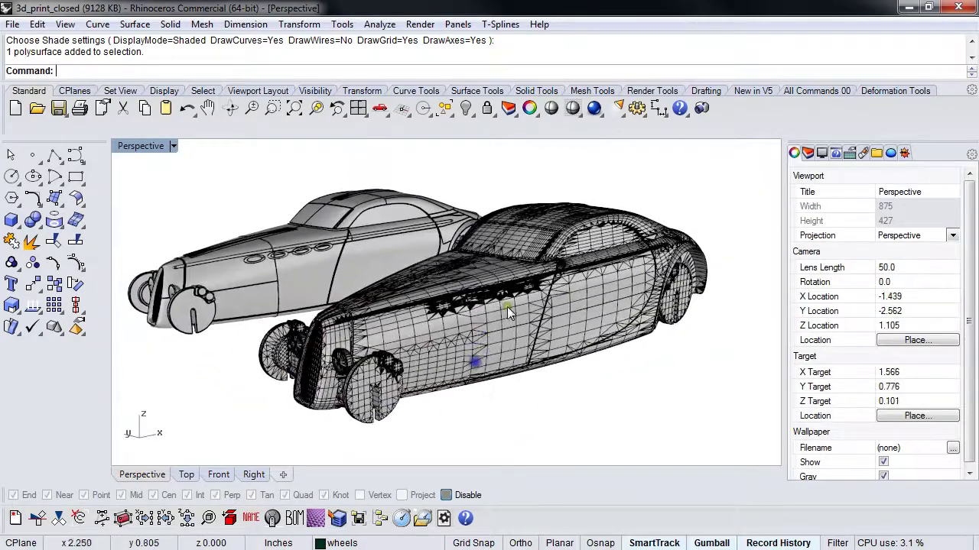
Step: Shade the view again and examine the hood vents and door seam of the cars up close
{"action": "right_click", "coordinate": [572, 107]}
{"action": "right_click_drag", "start_coordinate": [513, 228], "coordinate": [432, 378]}
{"action": "scroll", "coordinate": [220, 281], "scroll_direction": "up", "scroll_amount": 5}
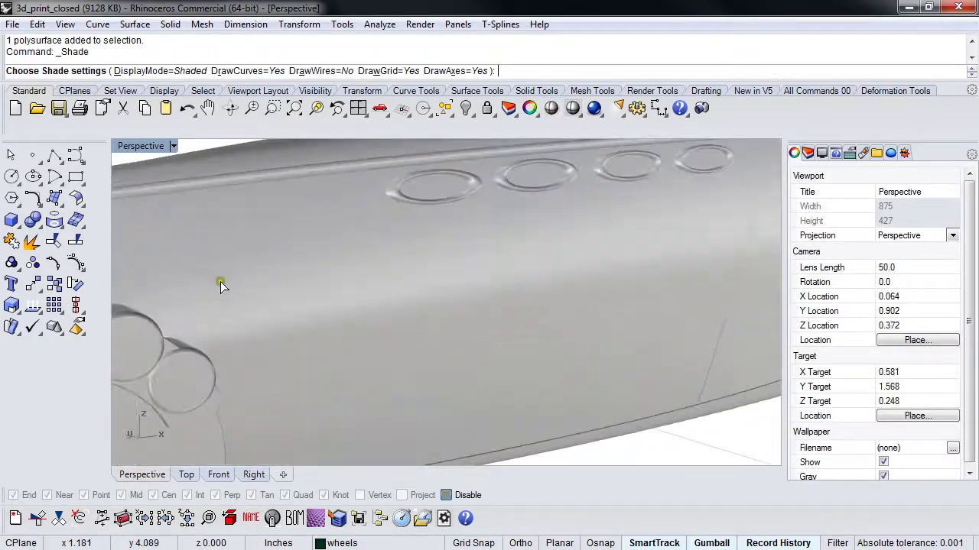
{"action": "scroll", "coordinate": [223, 289], "scroll_direction": "down", "scroll_amount": 3}
{"action": "scroll", "coordinate": [551, 329], "scroll_direction": "up", "scroll_amount": 5}
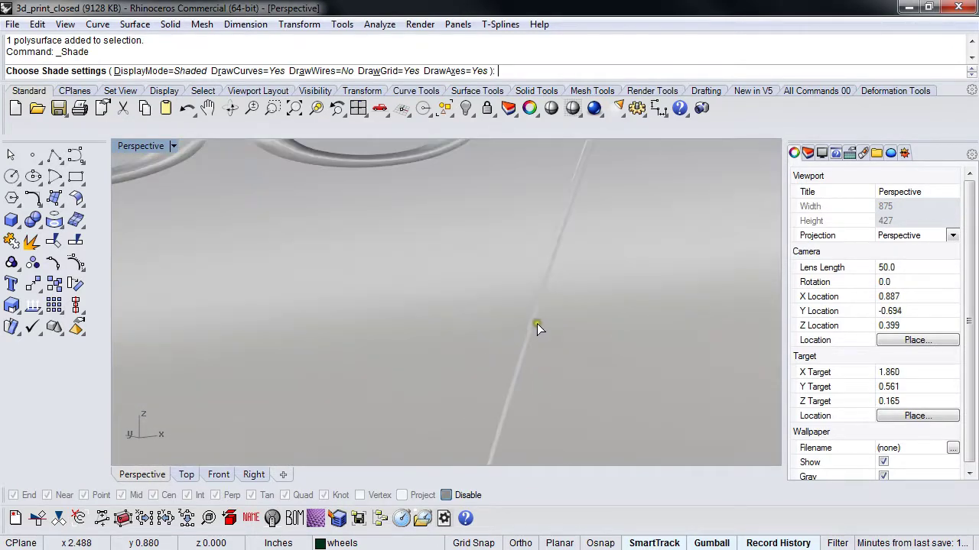
{"action": "scroll", "coordinate": [536, 326], "scroll_direction": "down", "scroll_amount": 3}
Step: Toggle flat shading in the perspective viewport and examine the coarse mesh around the hood, grille and headlights
{"action": "left_click", "coordinate": [143, 146]}
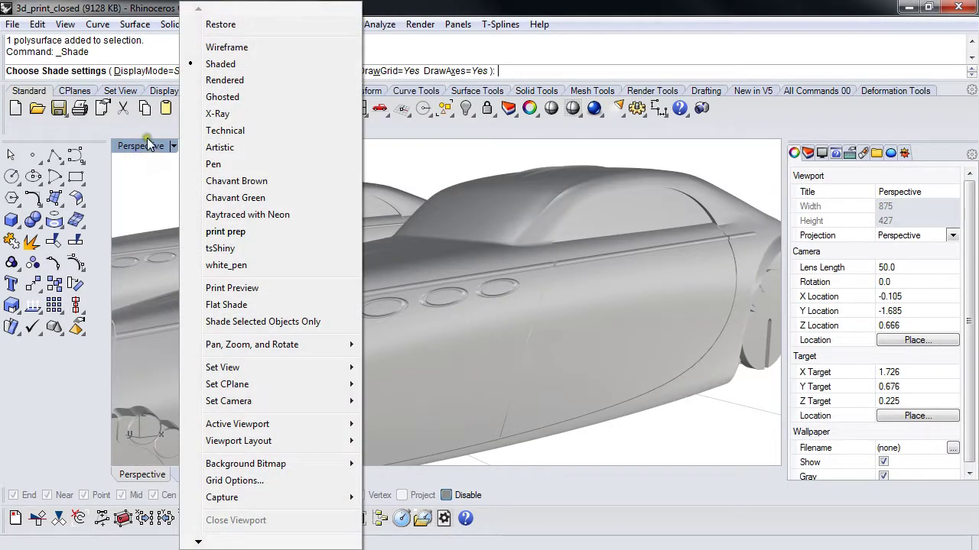
{"action": "left_click", "coordinate": [229, 304]}
{"action": "scroll", "coordinate": [441, 344], "scroll_direction": "up", "scroll_amount": 5}
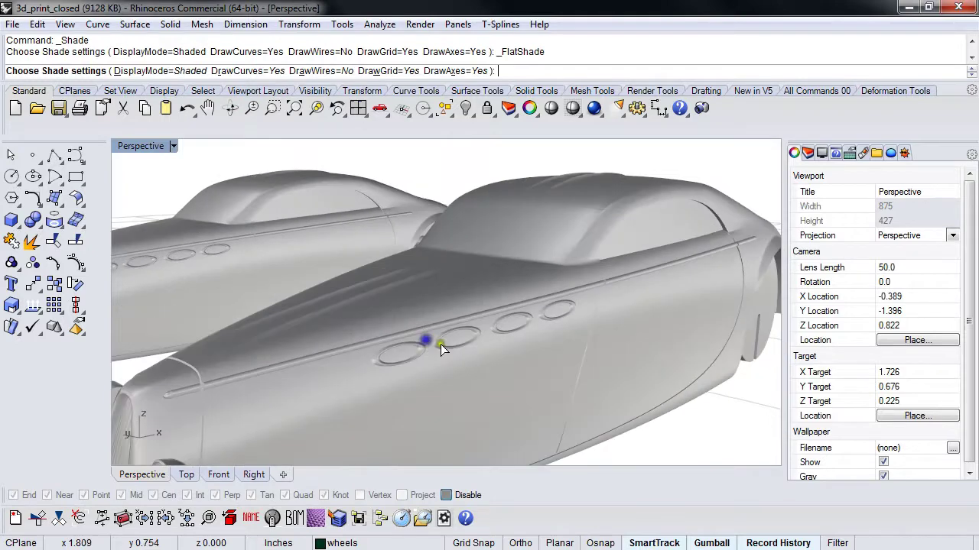
{"action": "scroll", "coordinate": [566, 333], "scroll_direction": "down", "scroll_amount": 4}
{"action": "scroll", "coordinate": [585, 332], "scroll_direction": "up", "scroll_amount": 5}
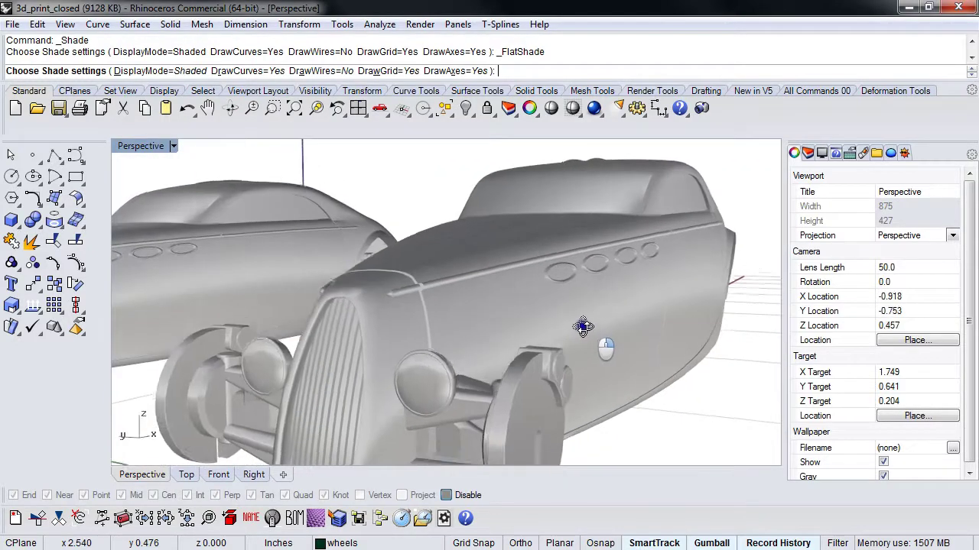
{"action": "scroll", "coordinate": [520, 367], "scroll_direction": "up", "scroll_amount": 3}
{"action": "scroll", "coordinate": [459, 348], "scroll_direction": "down", "scroll_amount": 4}
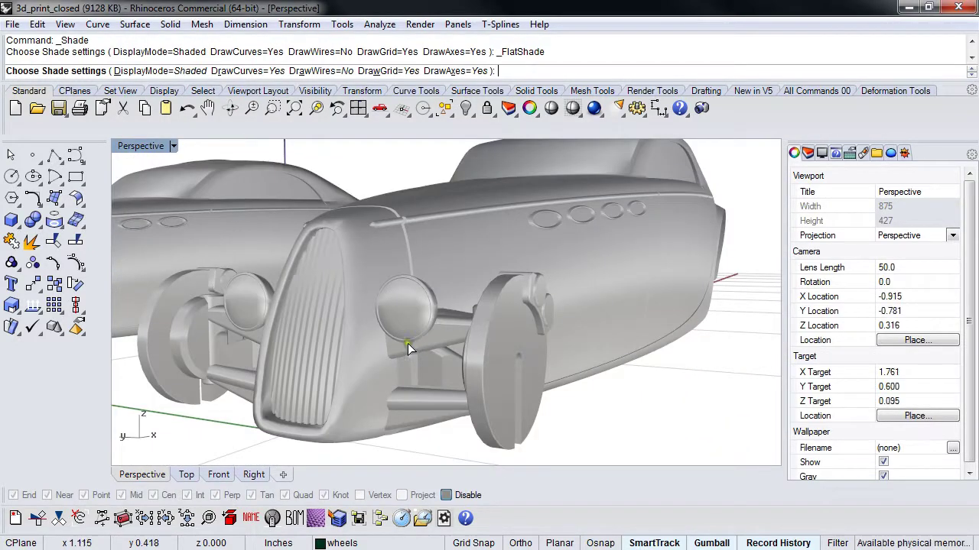
{"action": "scroll", "coordinate": [459, 336], "scroll_direction": "up", "scroll_amount": 6}
{"action": "scroll", "coordinate": [464, 300], "scroll_direction": "up", "scroll_amount": 4}
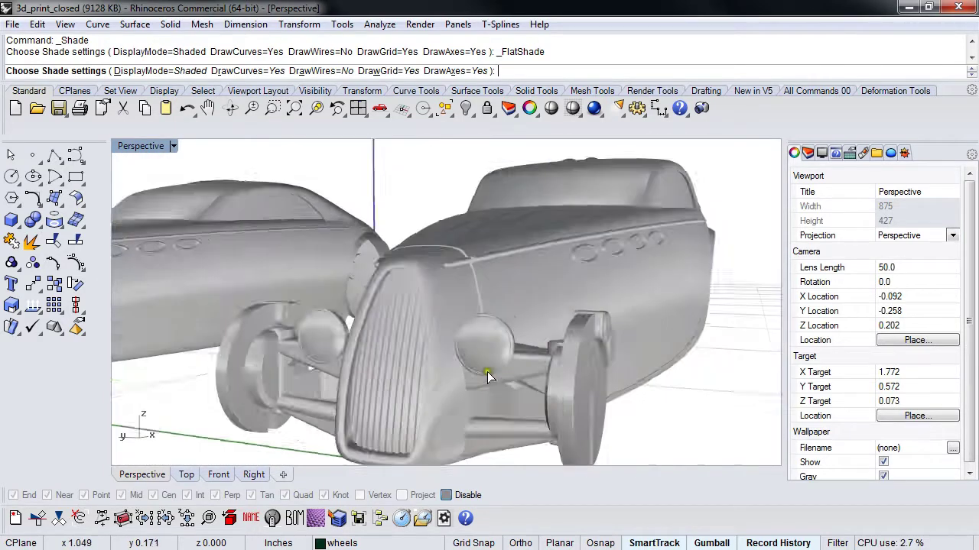
Step: Examine the faceting around the headlight rim and the smoothness of the rear roof area
{"action": "scroll", "coordinate": [487, 372], "scroll_direction": "down", "scroll_amount": 6}
{"action": "scroll", "coordinate": [469, 344], "scroll_direction": "up", "scroll_amount": 6}
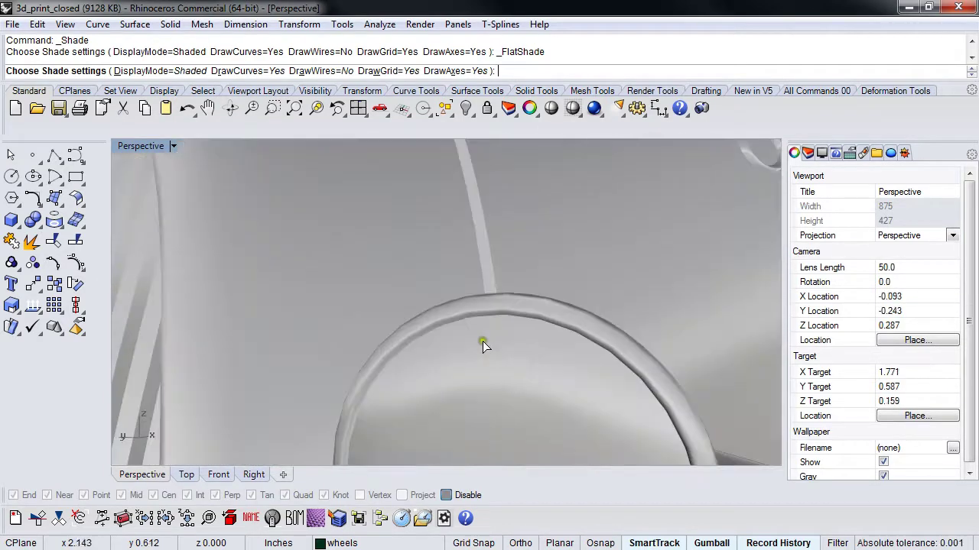
{"action": "scroll", "coordinate": [511, 306], "scroll_direction": "down", "scroll_amount": 6}
{"action": "right_click_drag", "start_coordinate": [528, 310], "coordinate": [329, 379]}
{"action": "scroll", "coordinate": [435, 308], "scroll_direction": "up", "scroll_amount": 5}
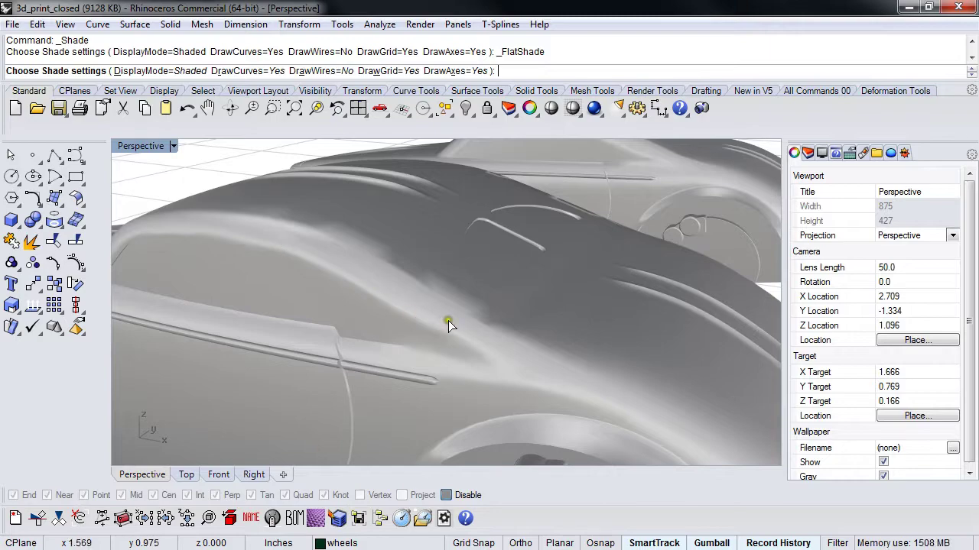
{"action": "scroll", "coordinate": [448, 320], "scroll_direction": "down", "scroll_amount": 5}
{"action": "right_click_drag", "start_coordinate": [436, 331], "coordinate": [456, 331]}
Step: Leave the shaded preview and undo the move of the car polysurface
{"action": "key", "text": "ctrl+z"}
{"action": "right_click", "coordinate": [324, 332]}
{"action": "key", "text": "ctrl+z"}
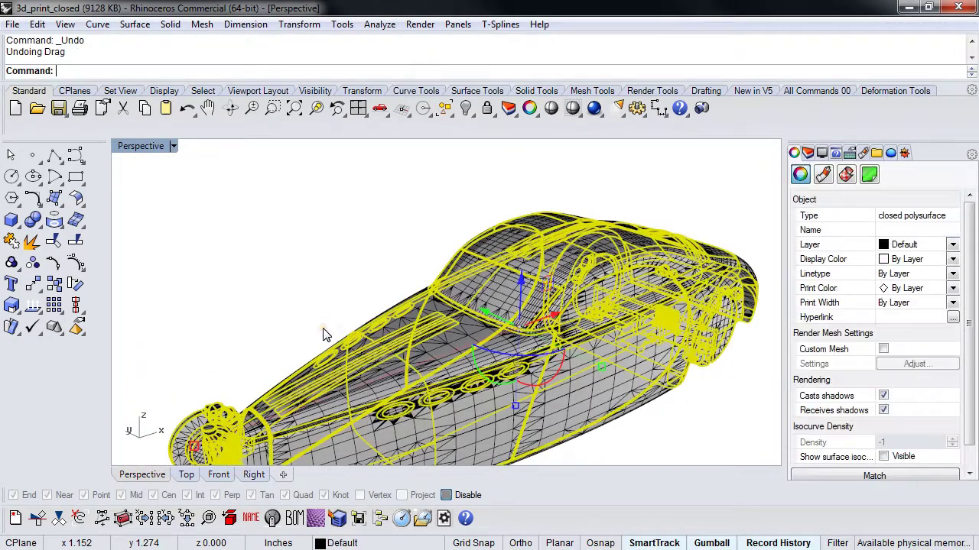
Step: Select the coarse mesh among the overlapping car objects and delete it, keeping the polysurface
{"action": "left_click", "coordinate": [475, 411]}
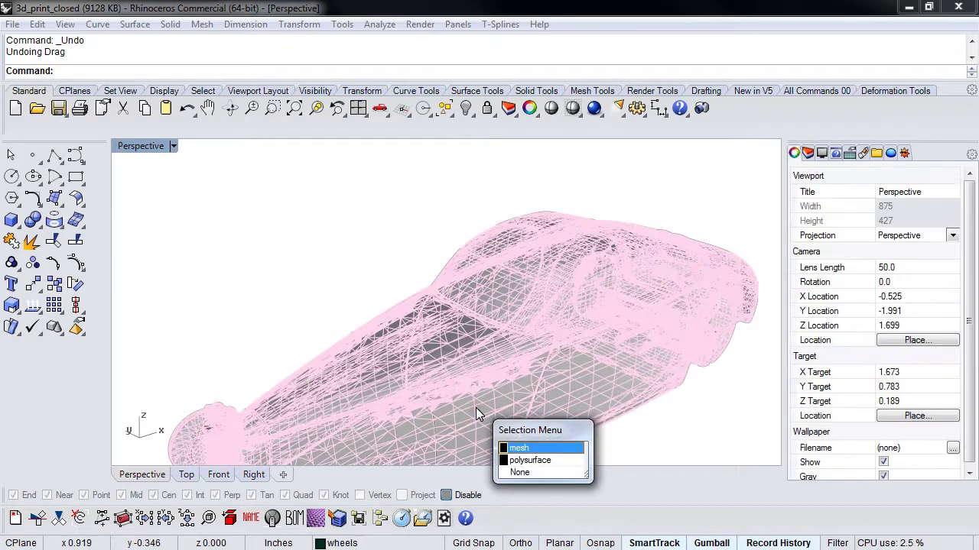
{"action": "left_click", "coordinate": [520, 447]}
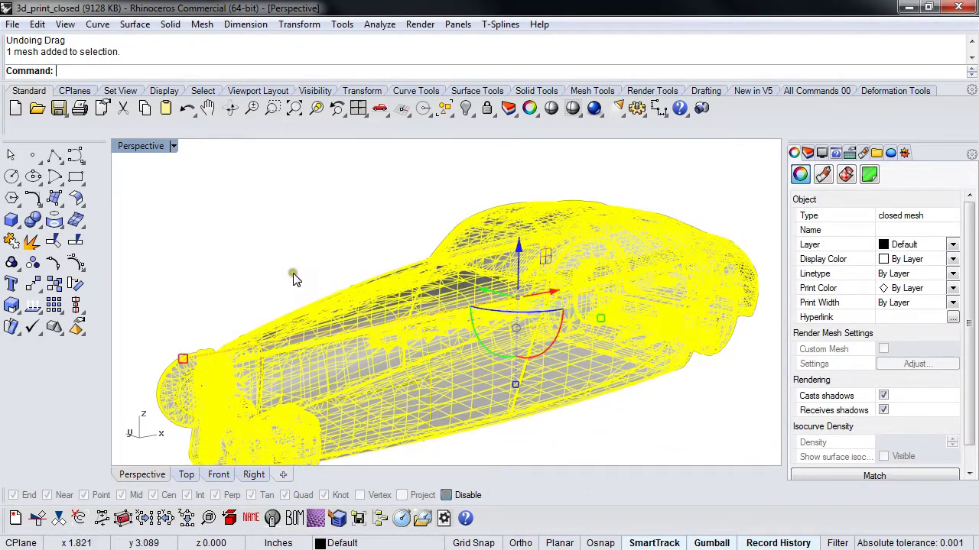
{"action": "key", "text": "Escape"}
{"action": "right_click_drag", "start_coordinate": [296, 270], "coordinate": [421, 356]}
{"action": "left_click", "coordinate": [450, 363]}
{"action": "key", "text": "Escape"}
{"action": "left_click", "coordinate": [448, 375]}
{"action": "left_click", "coordinate": [496, 413]}
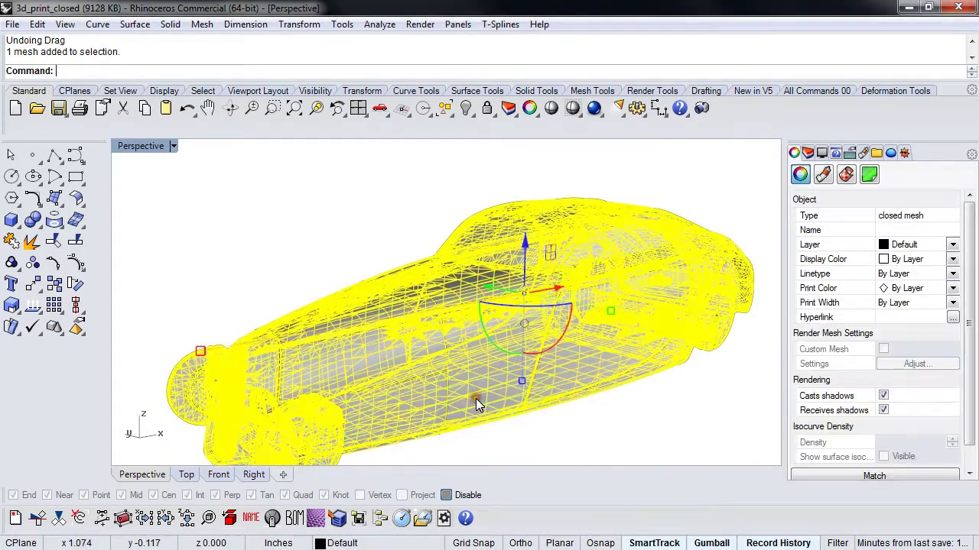
{"action": "key", "text": "Delete"}
Step: Mesh the car polysurface again, previewing it with the minimum initial grid quads at 0 and at 200
{"action": "left_click", "coordinate": [459, 386]}
{"action": "type", "text": "Mehs"}
{"action": "key", "text": "Return"}
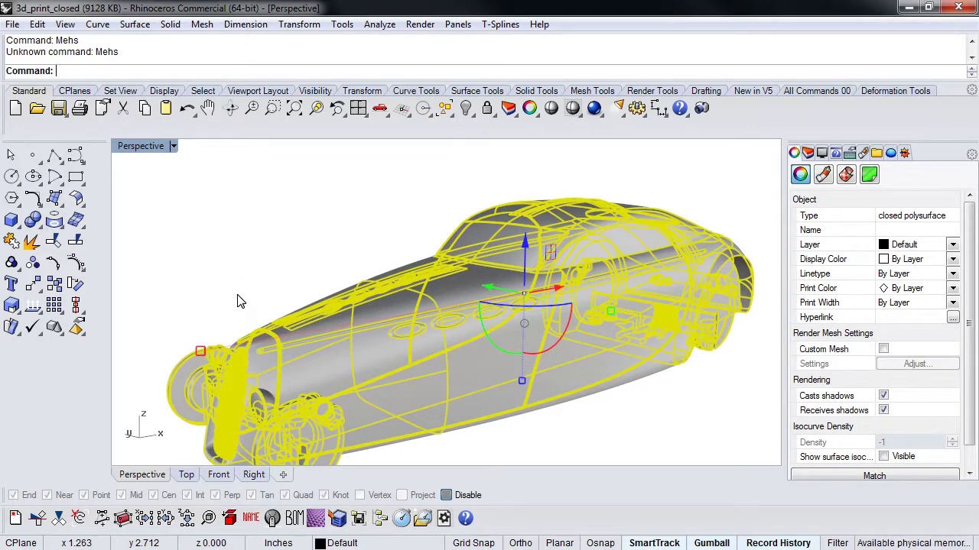
{"action": "type", "text": "Meh"}
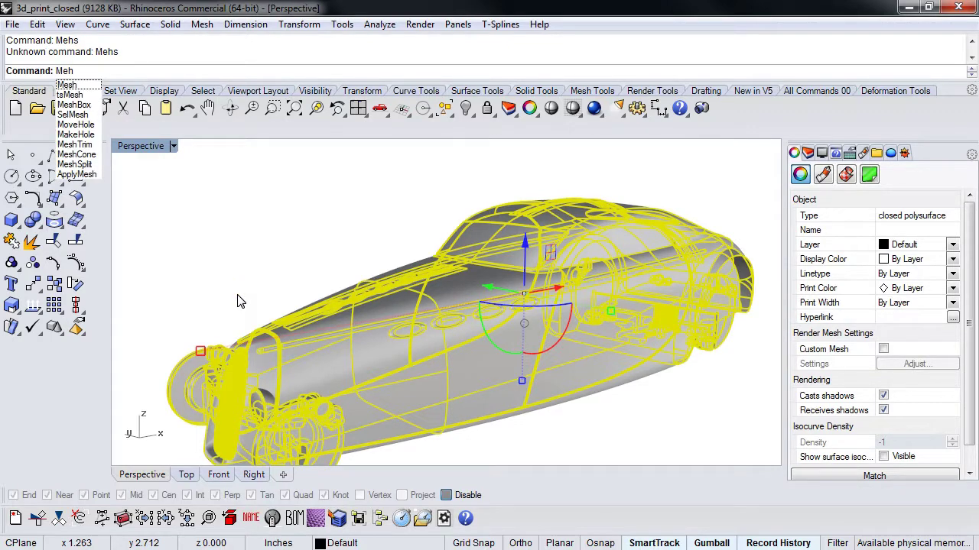
{"action": "key", "text": "BackSpace"}
{"action": "type", "text": "sh"}
{"action": "key", "text": "Return"}
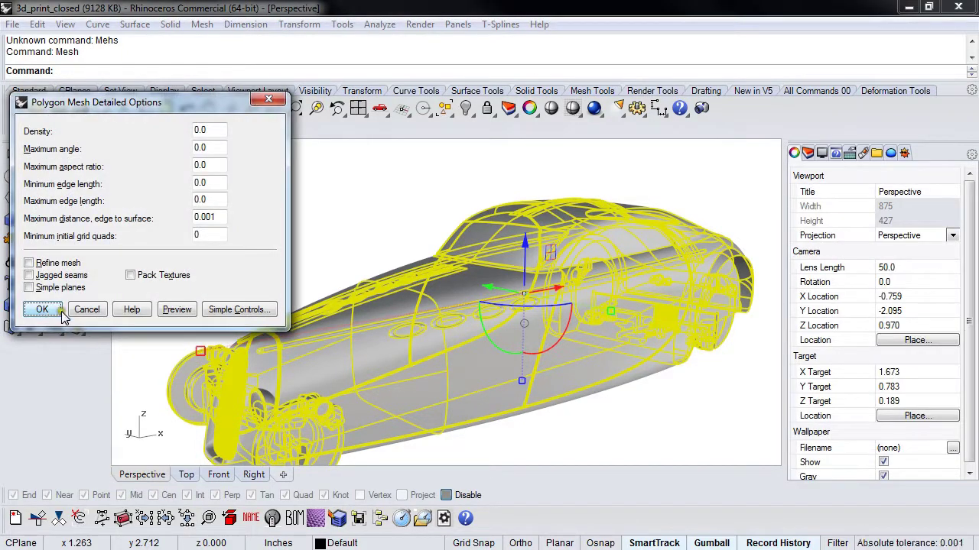
{"action": "left_click", "coordinate": [177, 310]}
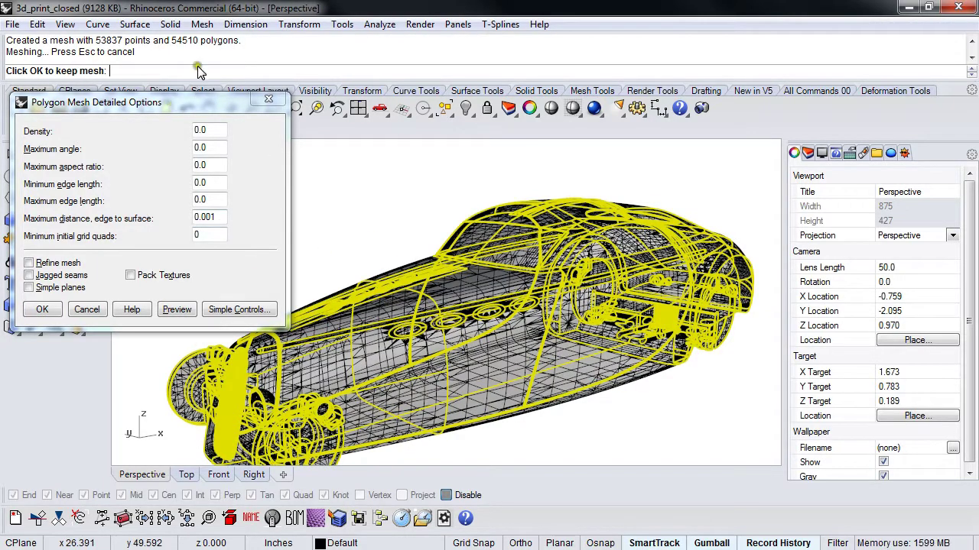
{"action": "left_click", "coordinate": [164, 239]}
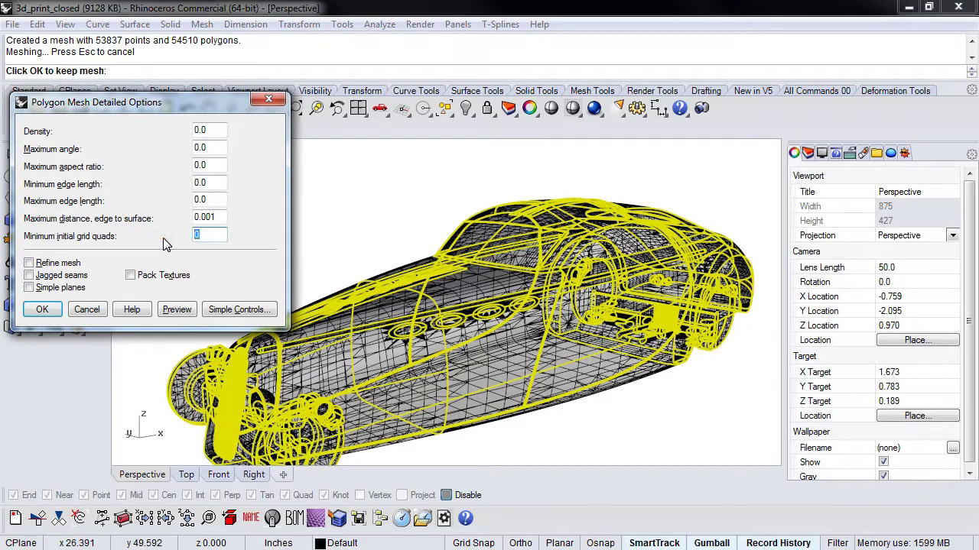
{"action": "left_click", "coordinate": [175, 311]}
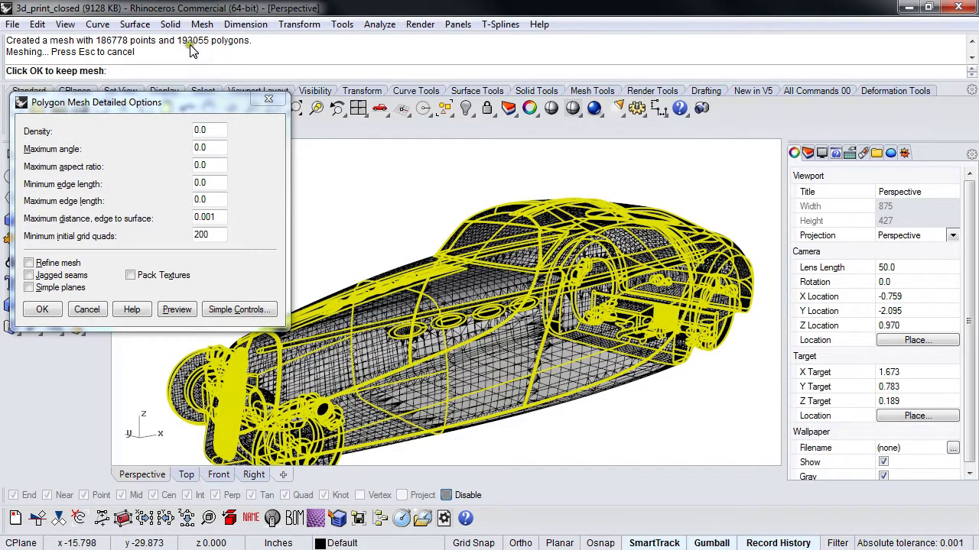
Step: Try 300 minimum initial grid quads, preview the mesh and inspect its density around the front wheels and side
{"action": "left_click_drag", "start_coordinate": [216, 236], "coordinate": [153, 234]}
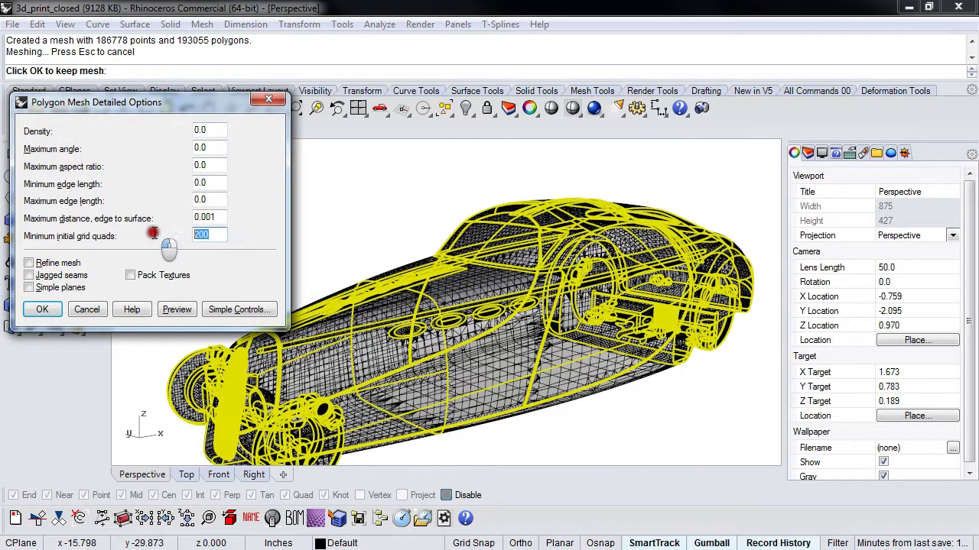
{"action": "type", "text": "300"}
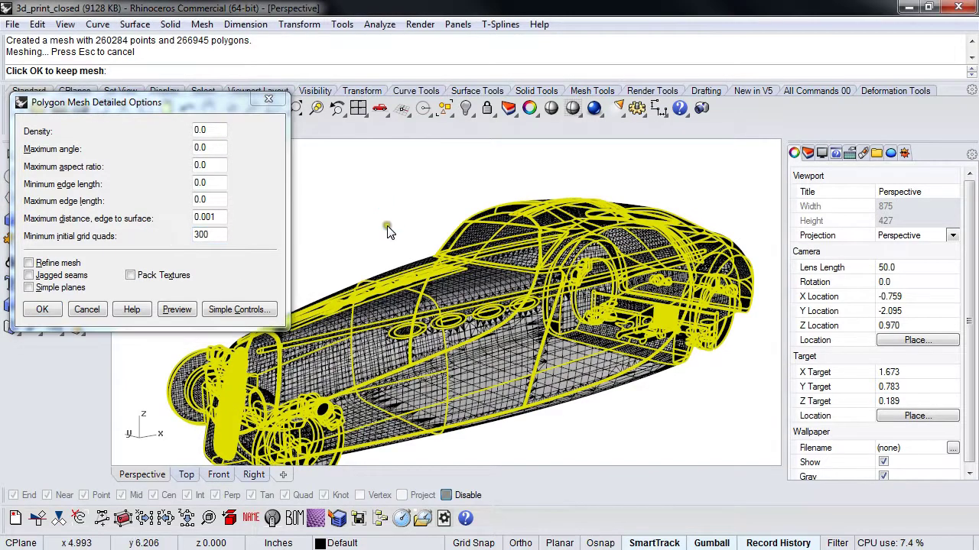
{"action": "mouse_move", "coordinate": [428, 241]}
{"action": "right_mouse_down"}
{"action": "mouse_move", "coordinate": [414, 222]}
{"action": "mouse_move", "coordinate": [430, 234]}
{"action": "right_mouse_up"}
{"action": "scroll", "coordinate": [279, 424], "scroll_direction": "up", "scroll_amount": 3}
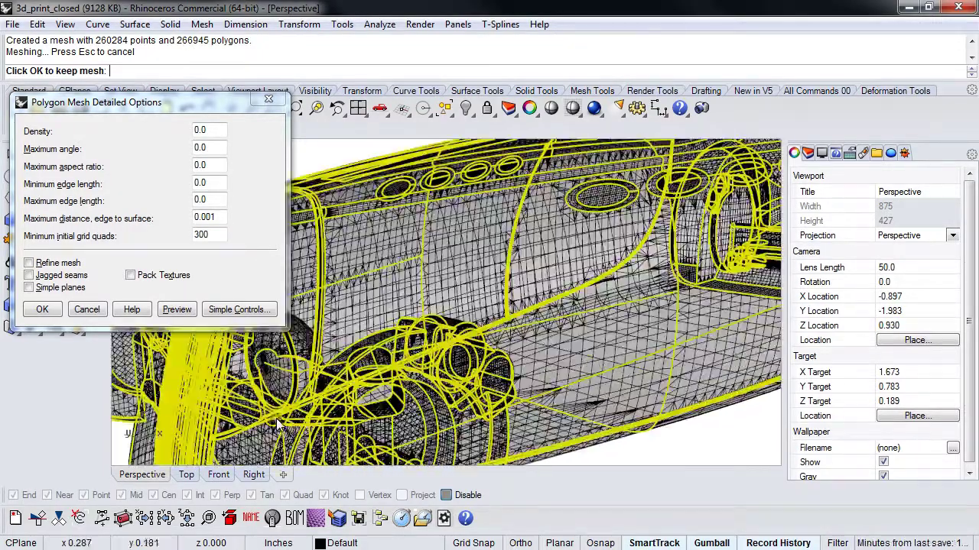
{"action": "scroll", "coordinate": [459, 360], "scroll_direction": "down", "scroll_amount": 5}
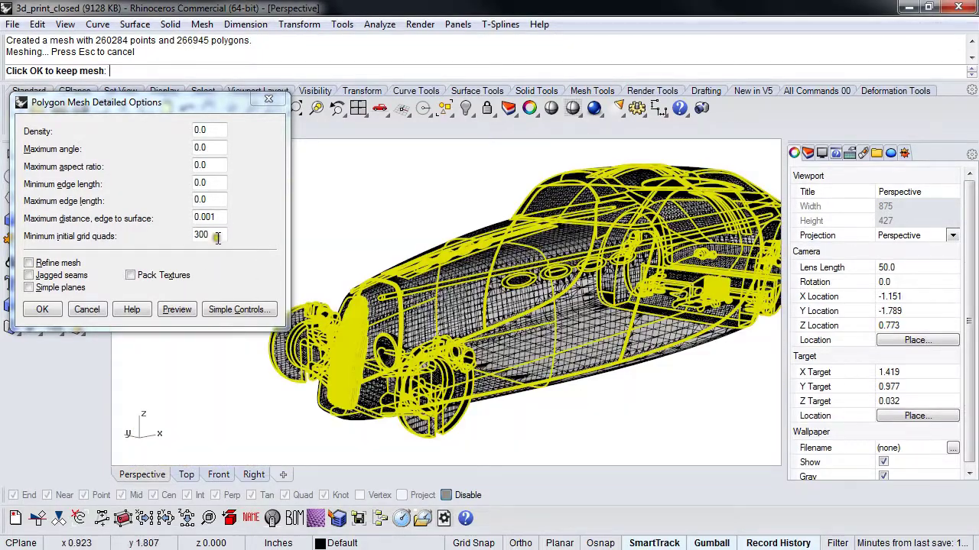
Step: Set the minimum initial grid quads to 450, preview the mesh and inspect the car's front end
{"action": "left_click_drag", "start_coordinate": [217, 239], "coordinate": [158, 241]}
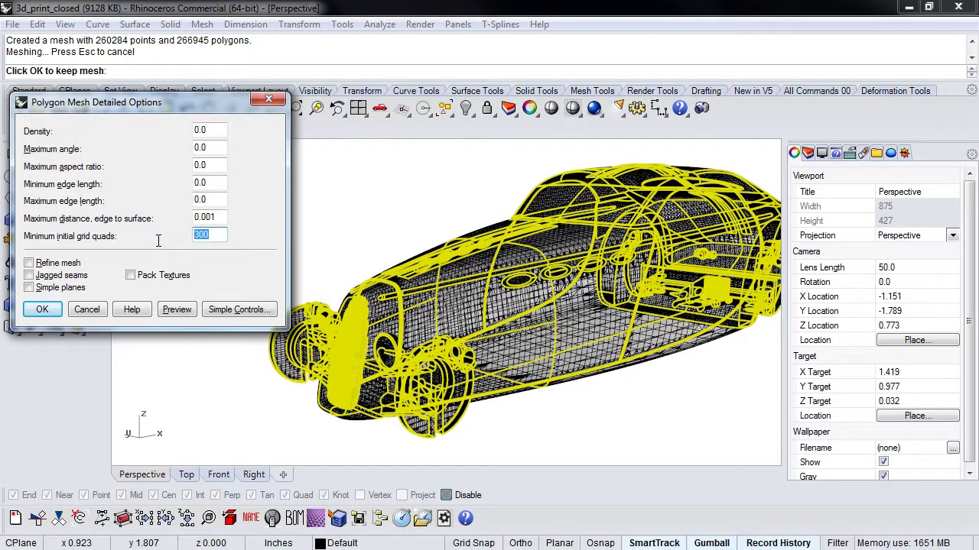
{"action": "type", "text": "450"}
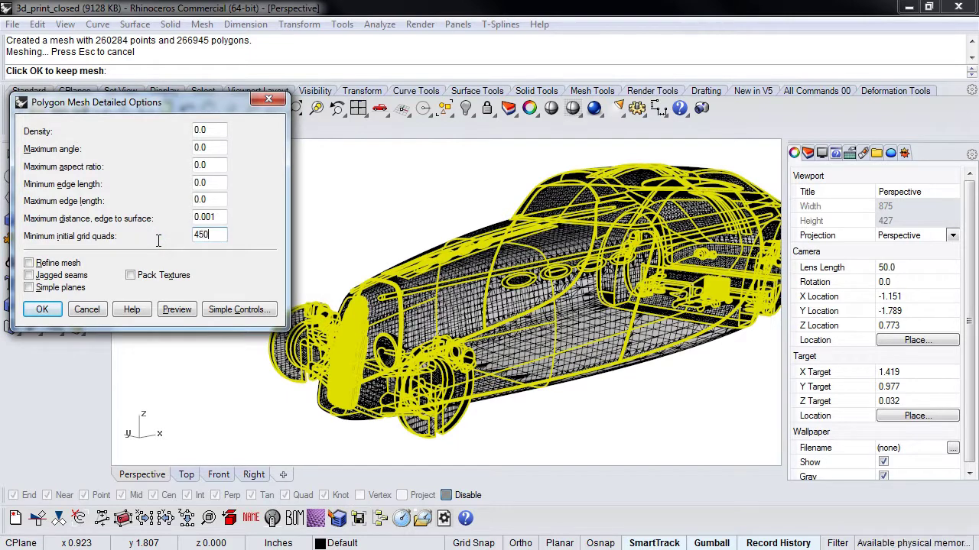
{"action": "left_click", "coordinate": [164, 310]}
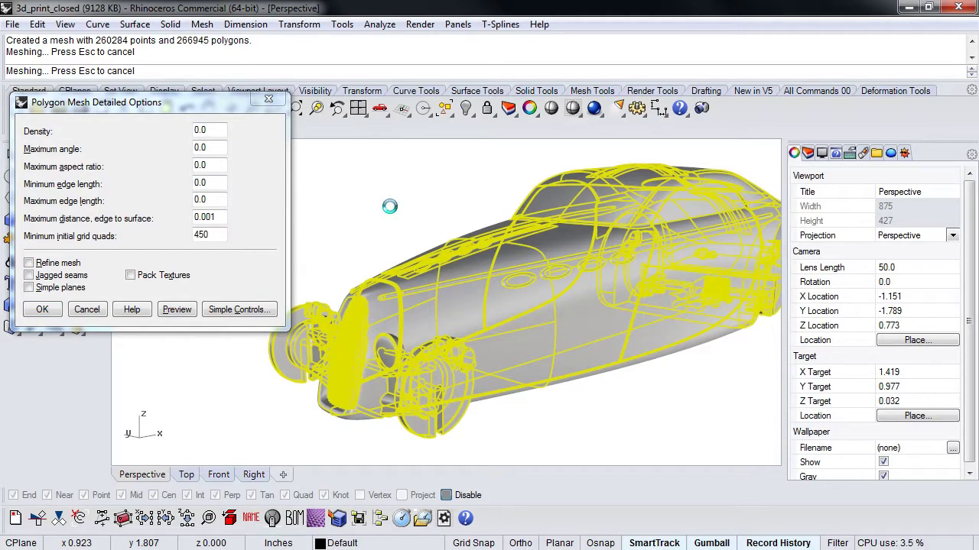
{"action": "right_click_drag", "start_coordinate": [406, 219], "coordinate": [409, 327]}
{"action": "scroll", "coordinate": [455, 250], "scroll_direction": "down", "scroll_amount": 4}
{"action": "scroll", "coordinate": [604, 302], "scroll_direction": "up", "scroll_amount": 5}
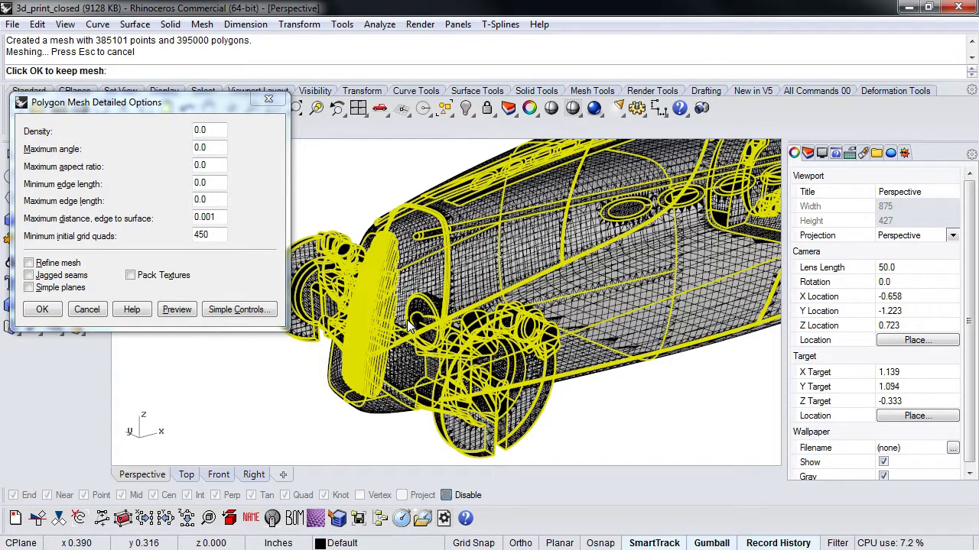
Step: Accept the polygon mesh of the whole car with the 450 minimum initial grid quads setting
{"action": "scroll", "coordinate": [468, 295], "scroll_direction": "down", "scroll_amount": 3}
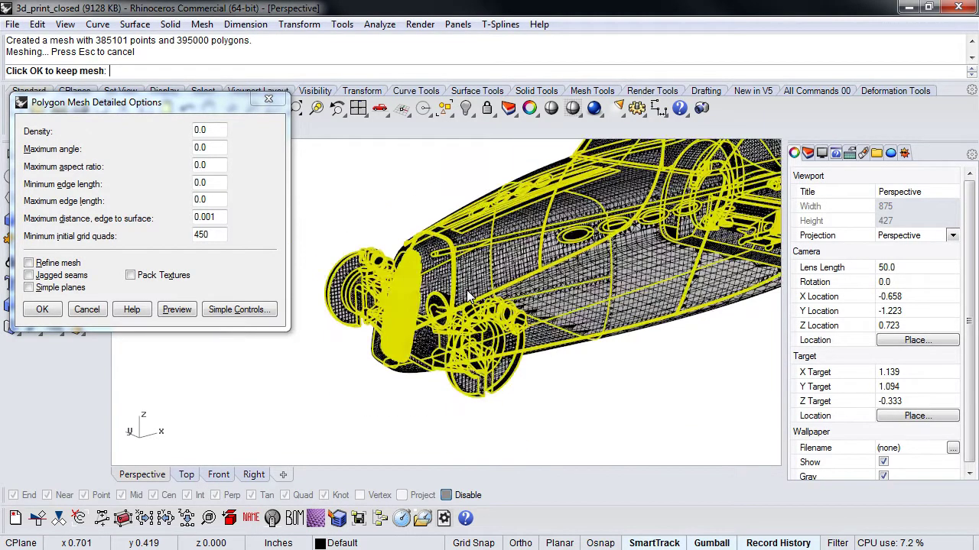
{"action": "right_click_drag", "start_coordinate": [516, 277], "coordinate": [457, 322], "text": "shift"}
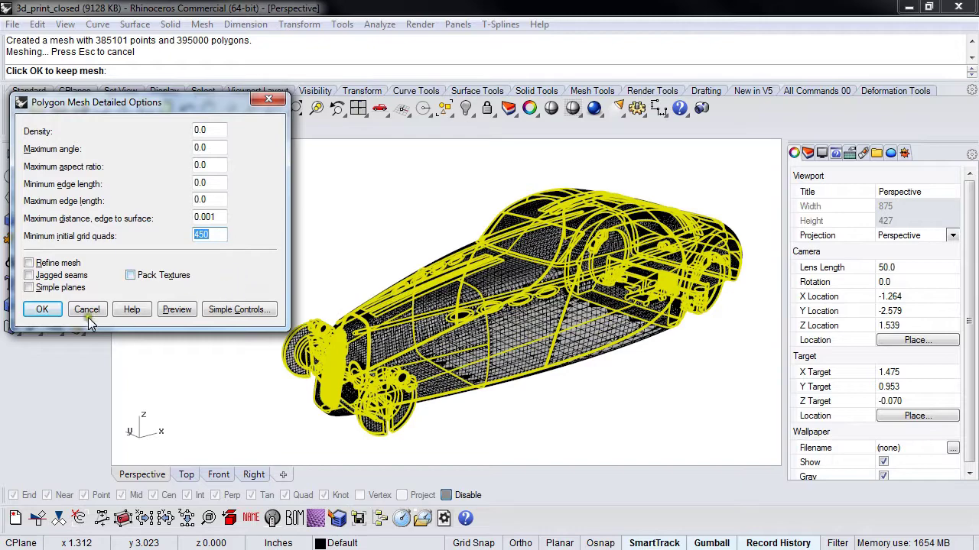
{"action": "left_click", "coordinate": [40, 309]}
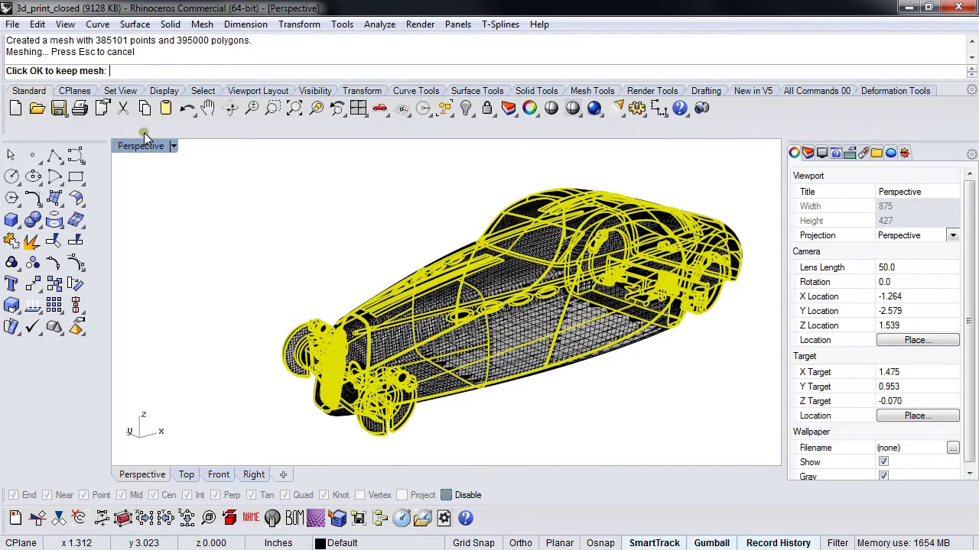
{"action": "right_click_drag", "start_coordinate": [310, 287], "coordinate": [547, 250]}
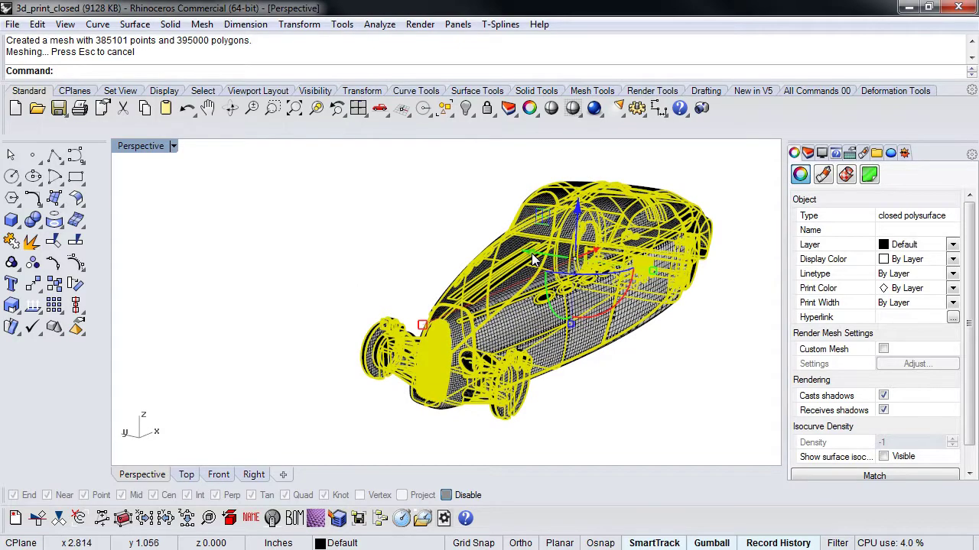
{"action": "right_click_drag", "start_coordinate": [344, 275], "coordinate": [322, 282]}
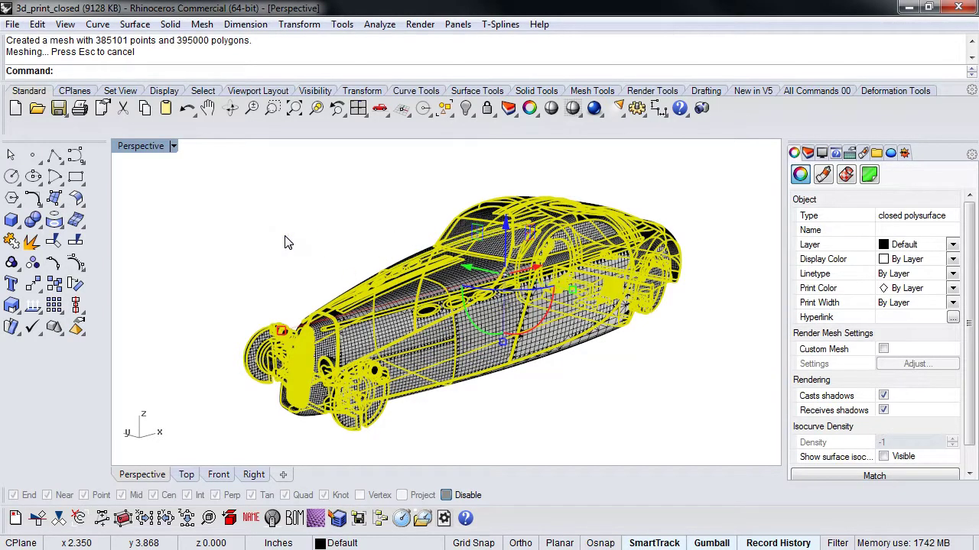
Step: Hide the original car polysurface, select the remaining object to verify it is the mesh, and clear the selection
{"action": "key", "text": "ctrl+h"}
{"action": "right_click_drag", "start_coordinate": [283, 241], "coordinate": [319, 276]}
{"action": "left_click", "coordinate": [445, 309]}
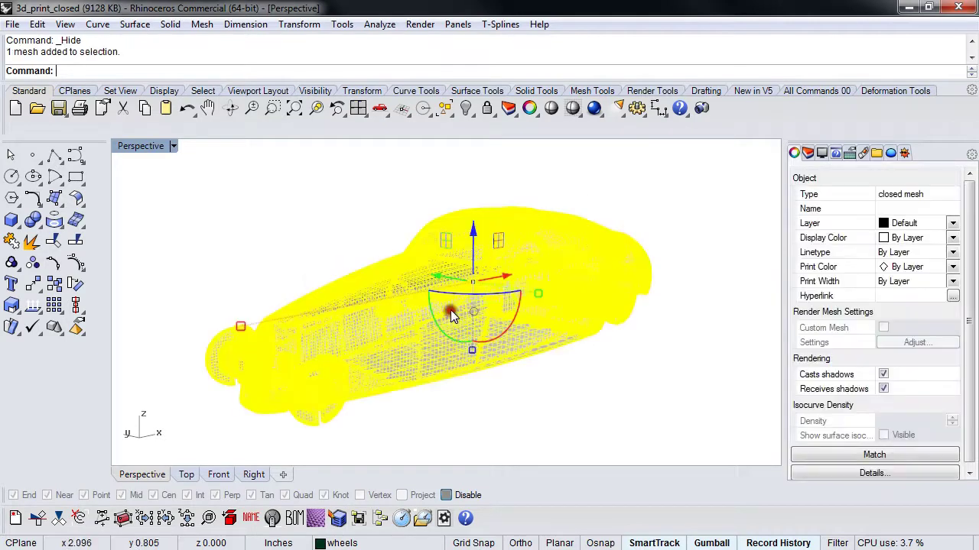
{"action": "left_click", "coordinate": [297, 260]}
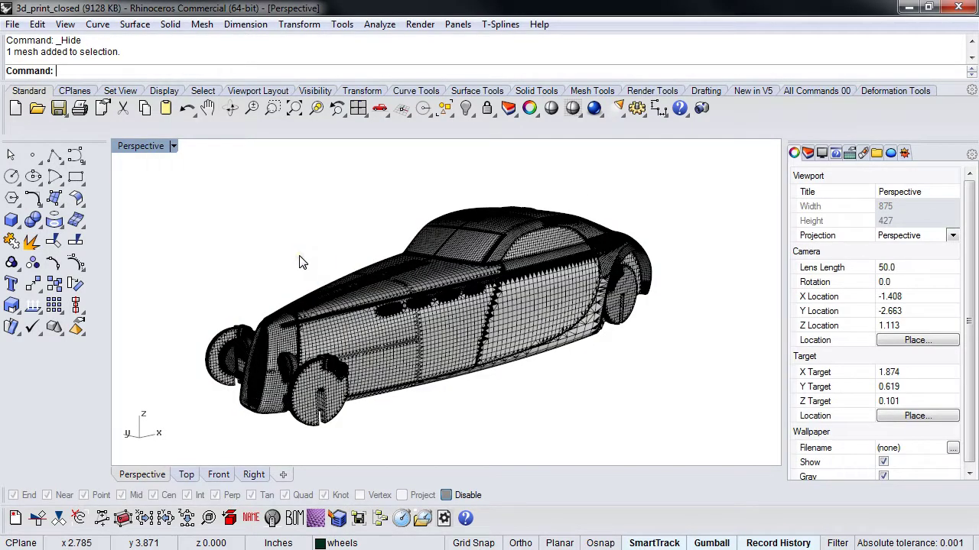
Step: Test the model for open meshes with SelOpenMesh
{"action": "middle_click", "coordinate": [300, 263]}
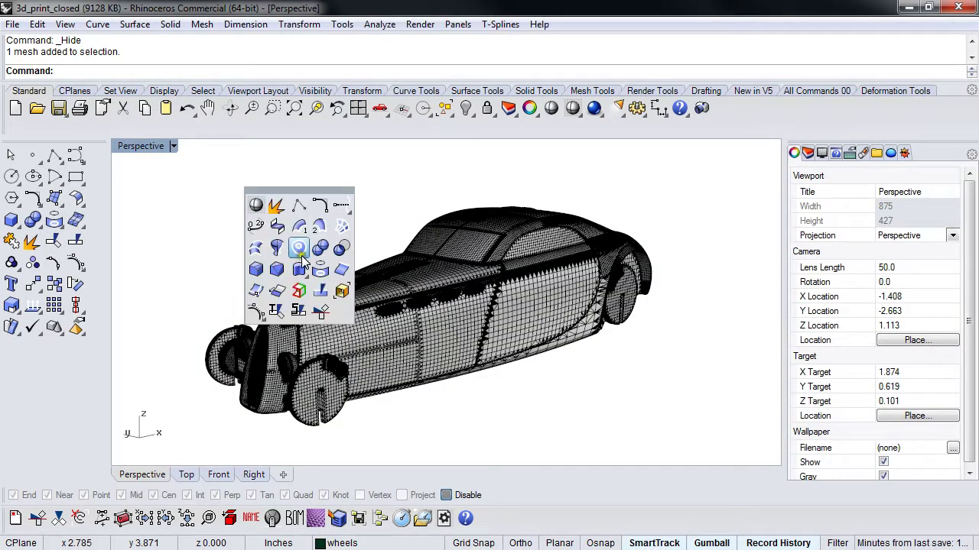
{"action": "left_click", "coordinate": [204, 242]}
{"action": "type", "text": "SelOp"}
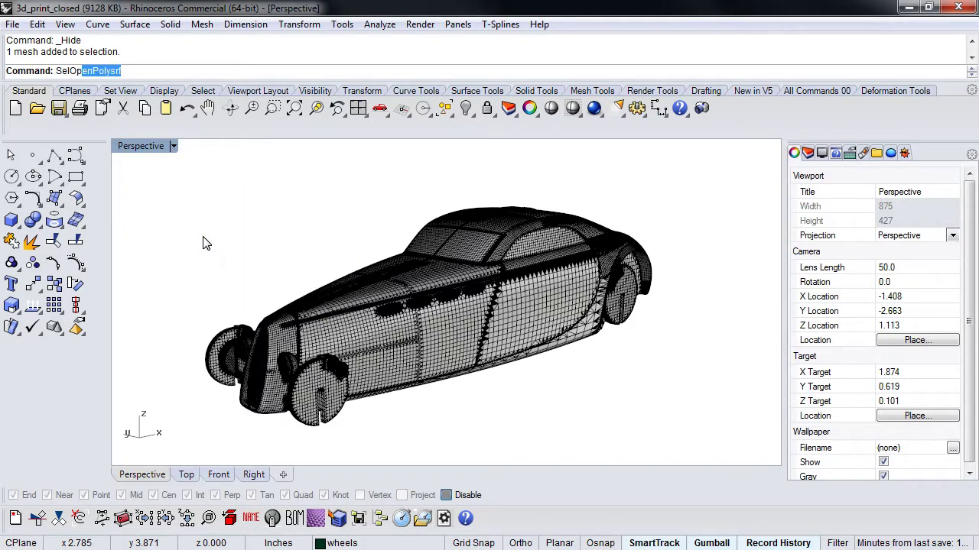
{"action": "type", "text": "enMesh"}
{"action": "key", "text": "Return"}
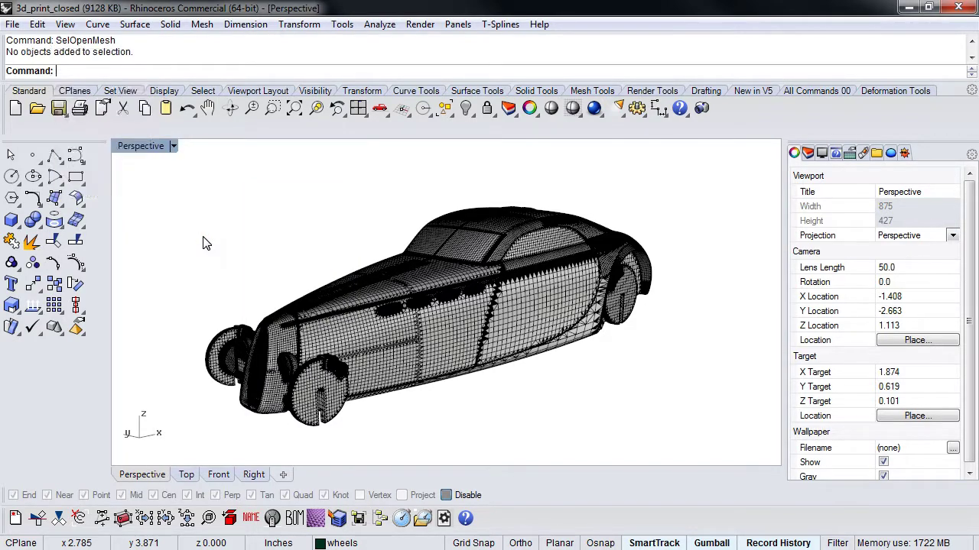
{"action": "left_click", "coordinate": [32, 54]}
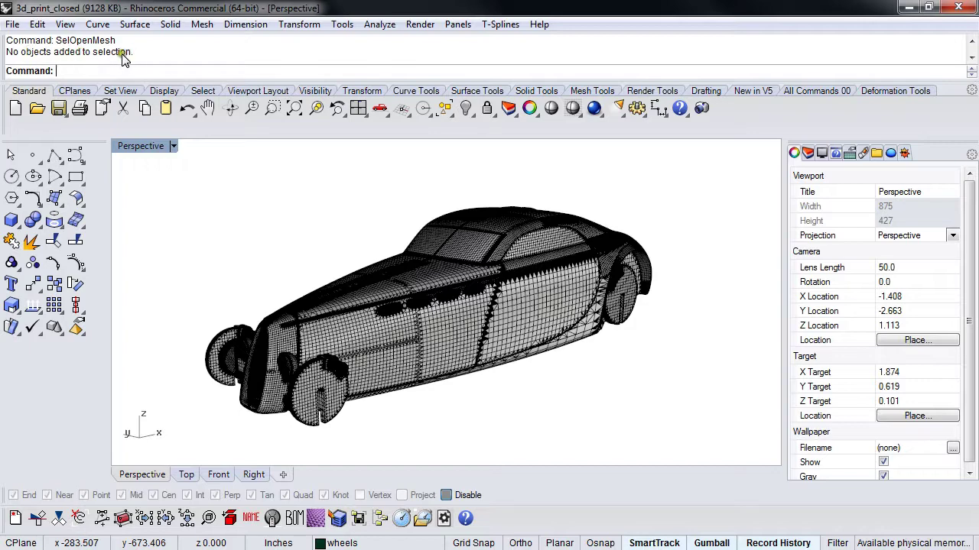
Step: Test the model for bad objects with SelBadObjects, and clear the resulting selection
{"action": "left_click", "coordinate": [44, 310]}
{"action": "left_click", "coordinate": [101, 354]}
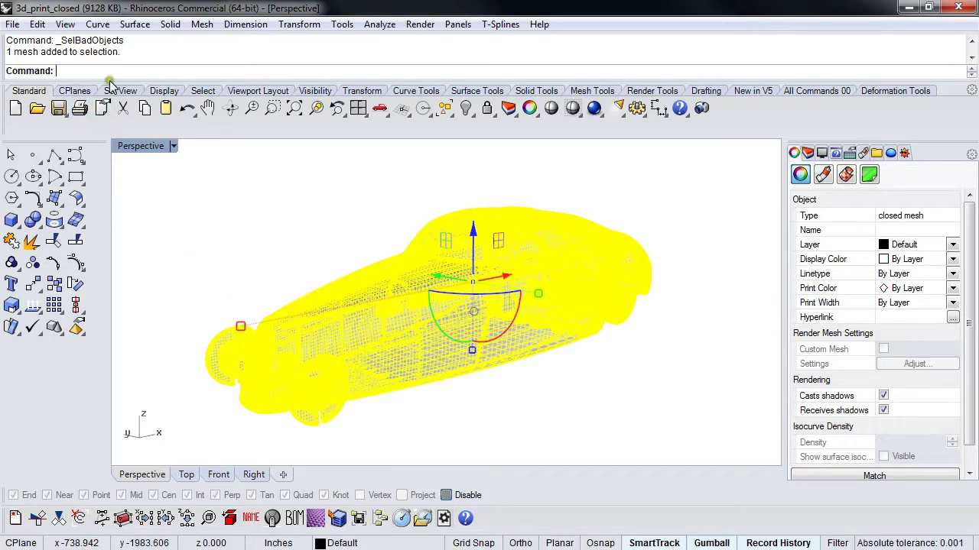
{"action": "left_click", "coordinate": [308, 235]}
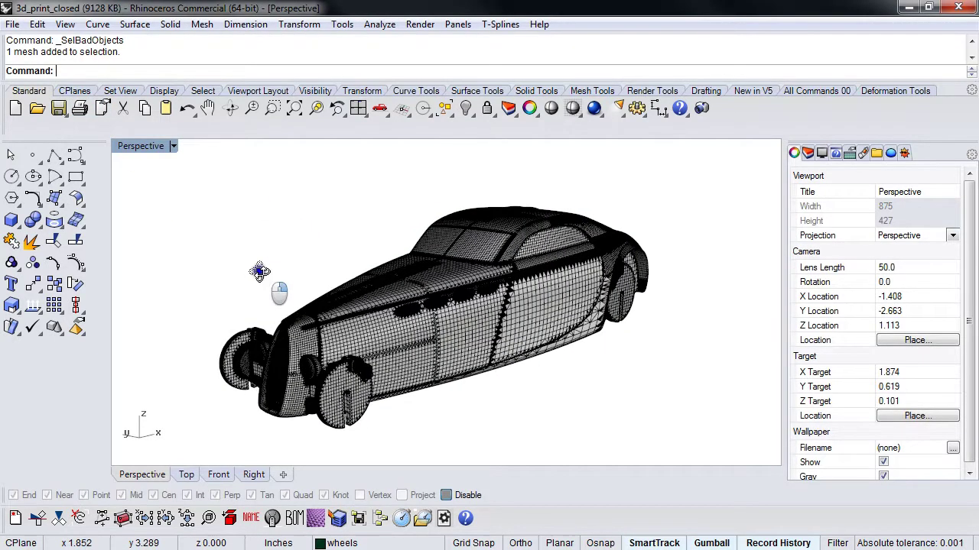
Step: Analyze the car mesh for naked edges with Show Edges, and close the edge analysis
{"action": "left_click", "coordinate": [40, 309]}
{"action": "left_click", "coordinate": [87, 360]}
{"action": "left_click", "coordinate": [334, 300]}
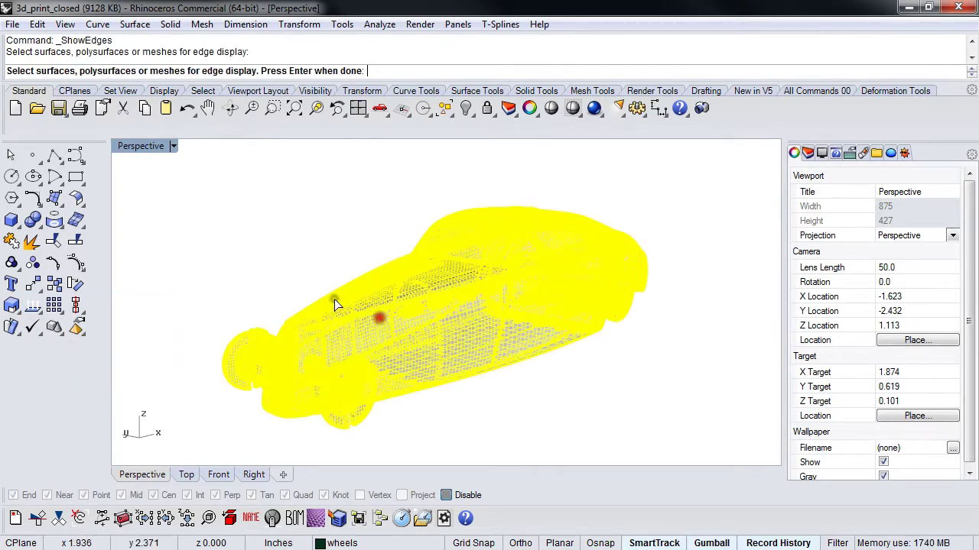
{"action": "key", "text": "Return"}
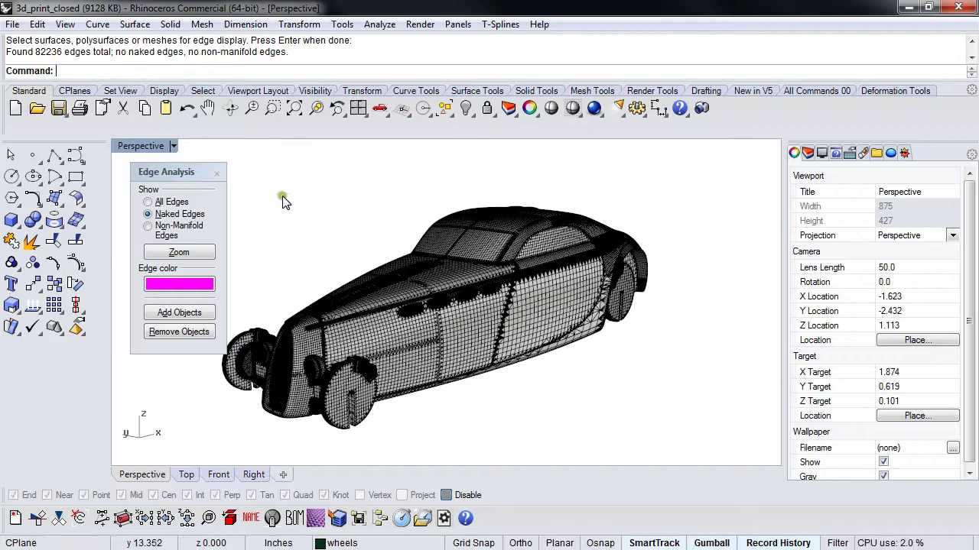
{"action": "left_click", "coordinate": [216, 173]}
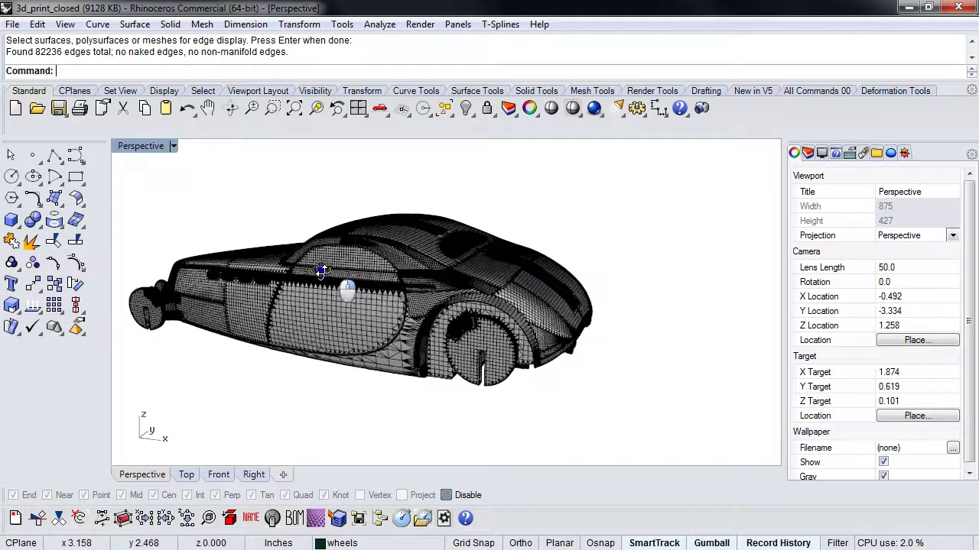
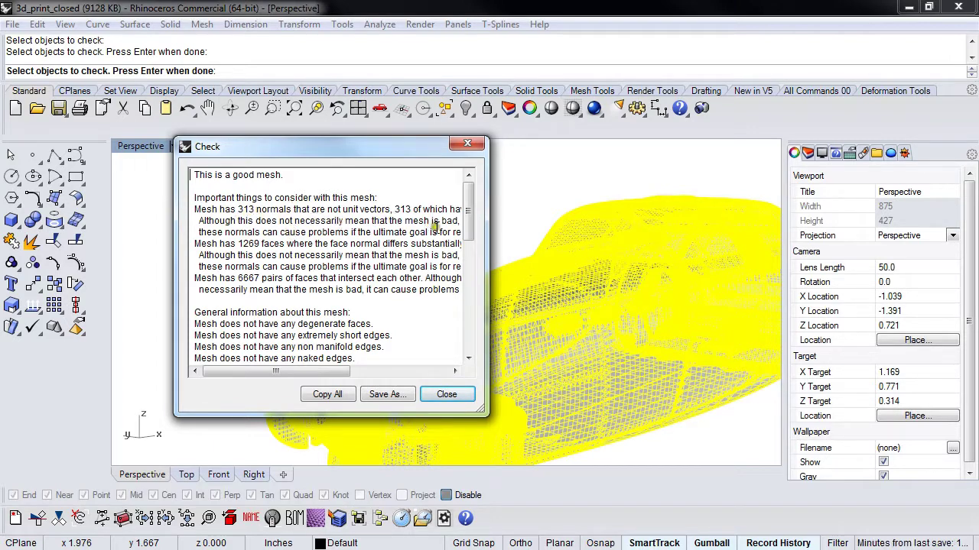
Step: Widen the mesh's Check report, read its cautions and general information down to the unused vertices entry, and close it
{"action": "left_click_drag", "start_coordinate": [487, 247], "coordinate": [580, 246]}
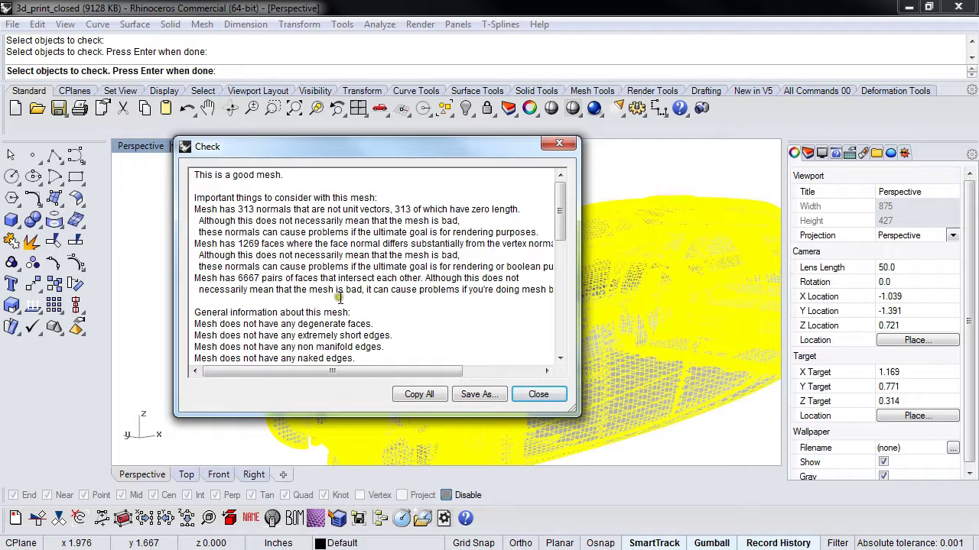
{"action": "left_click_drag", "start_coordinate": [578, 292], "coordinate": [713, 292]}
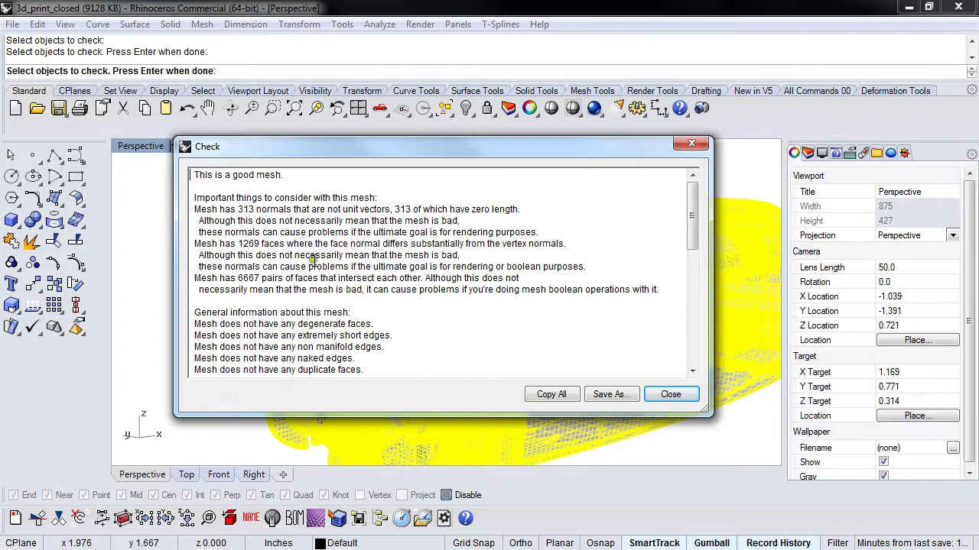
{"action": "scroll", "coordinate": [309, 306], "scroll_direction": "down", "scroll_amount": 2}
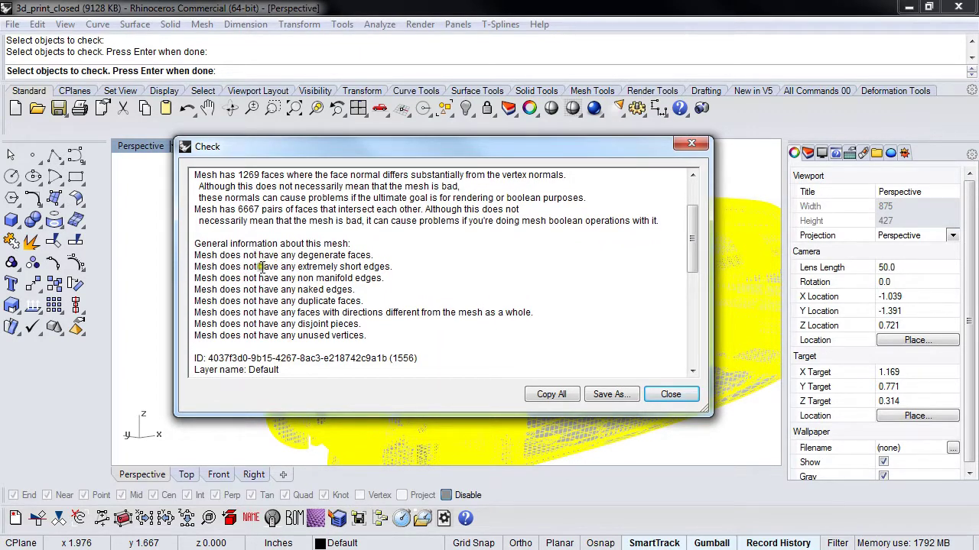
{"action": "left_click_drag", "start_coordinate": [364, 336], "coordinate": [186, 246]}
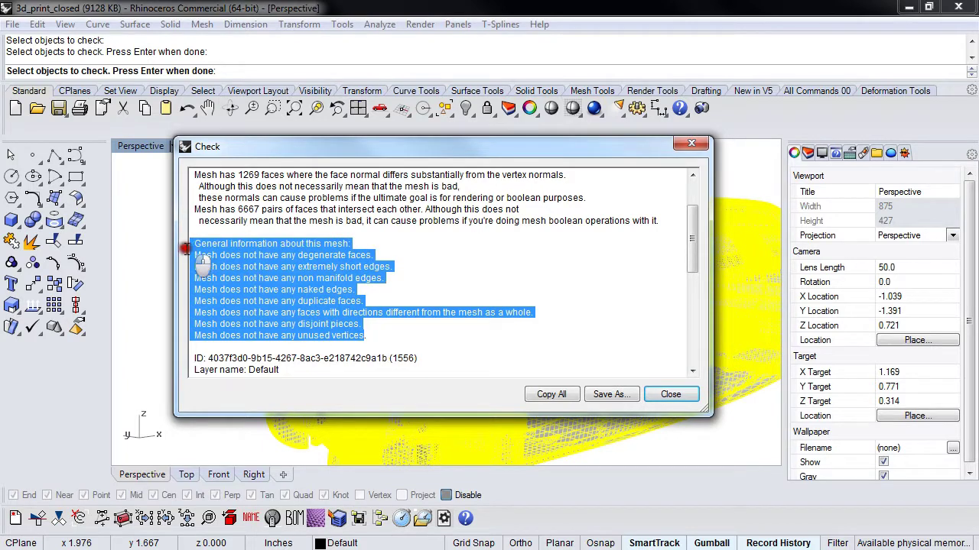
{"action": "left_click", "coordinate": [405, 256]}
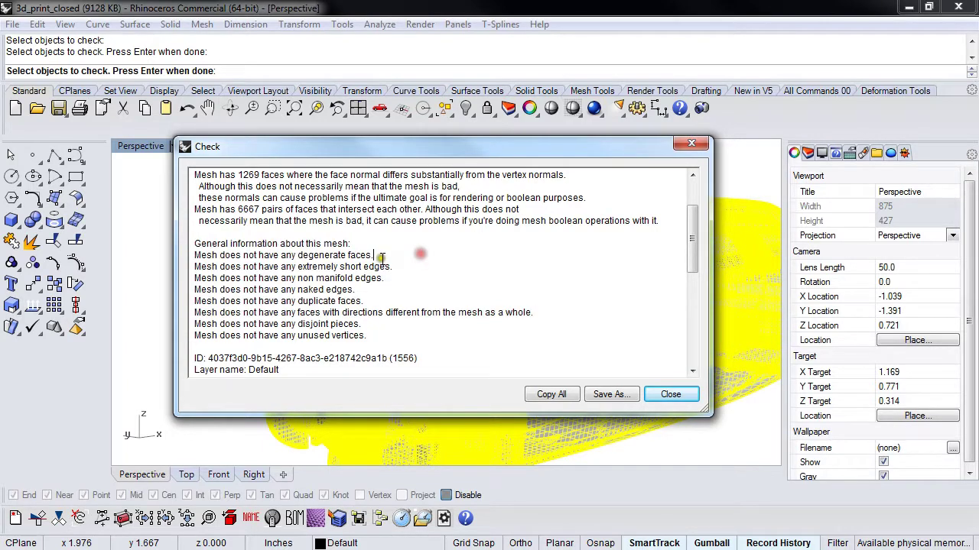
{"action": "left_click", "coordinate": [338, 279]}
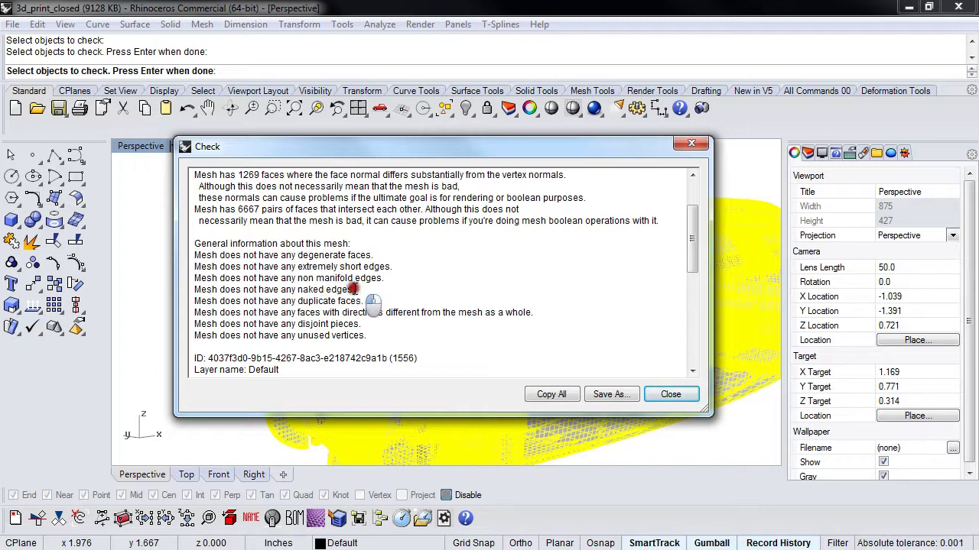
{"action": "left_click_drag", "start_coordinate": [357, 290], "coordinate": [193, 292]}
{"action": "left_click", "coordinate": [386, 292]}
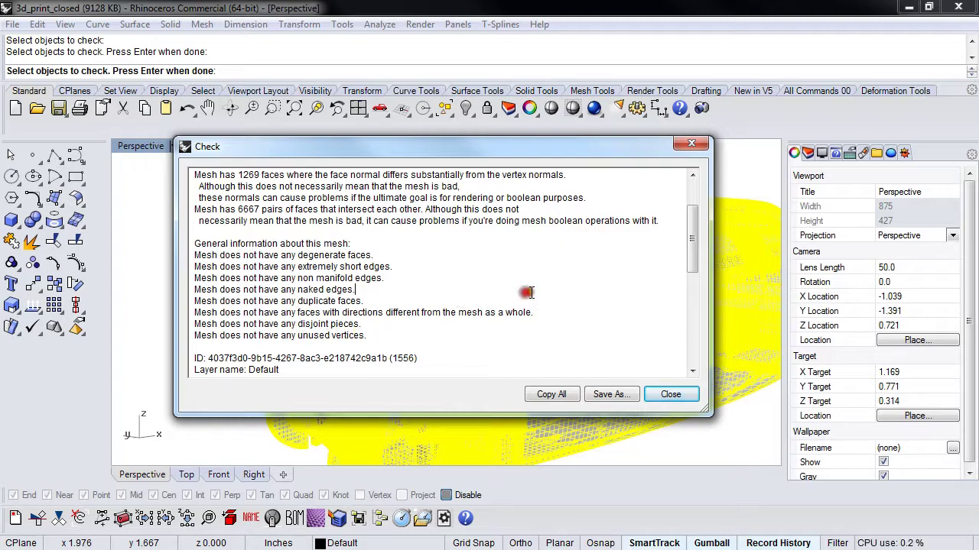
{"action": "left_click", "coordinate": [671, 395]}
Step: Examine the car mesh's quad faces from the front and side and close up on the door
{"action": "scroll", "coordinate": [298, 282], "scroll_direction": "down", "scroll_amount": 4}
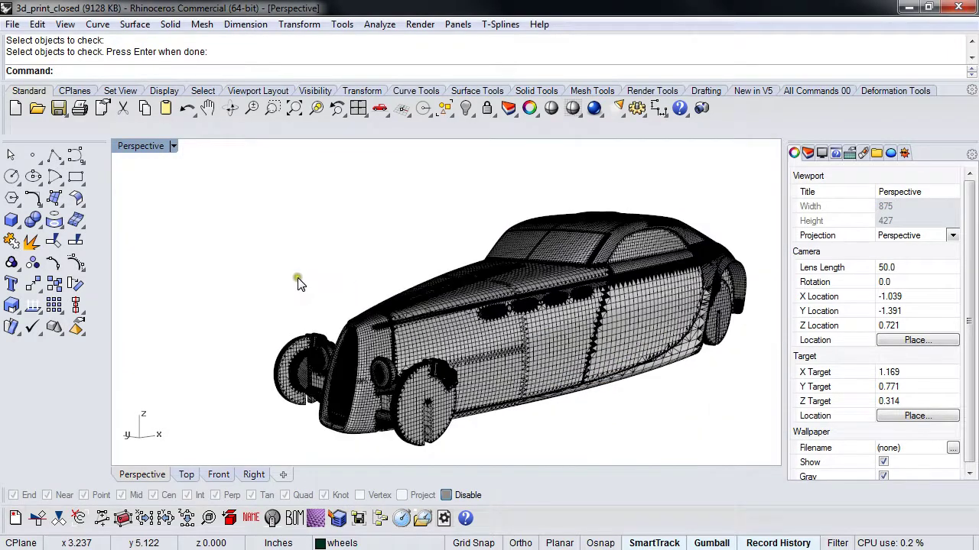
{"action": "right_click_drag", "start_coordinate": [364, 271], "coordinate": [287, 278], "text": "shift"}
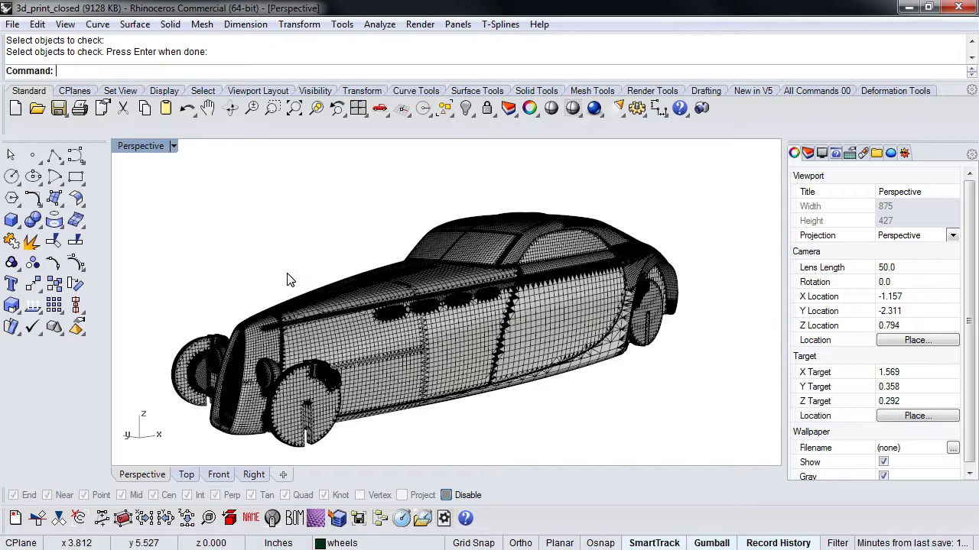
{"action": "left_click", "coordinate": [346, 311]}
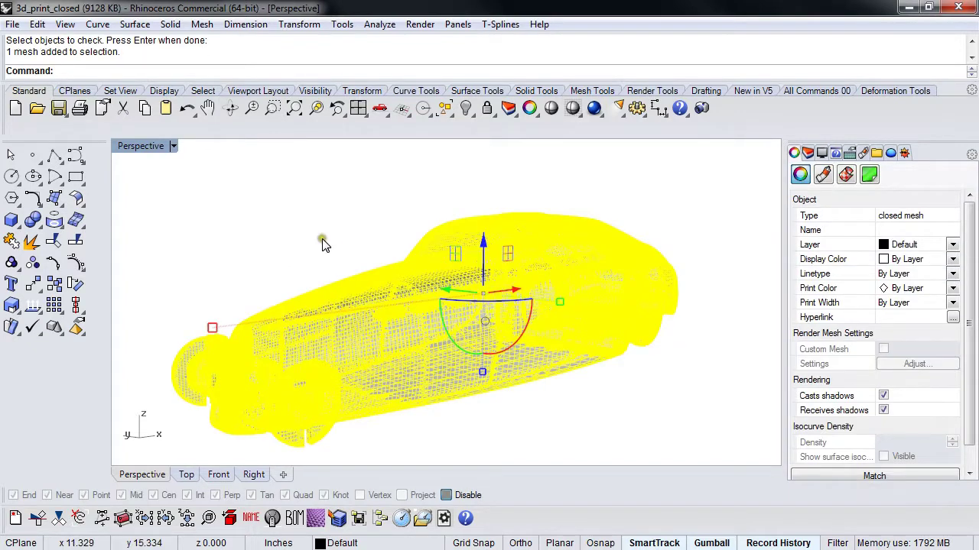
{"action": "right_click_drag", "start_coordinate": [306, 243], "coordinate": [323, 263]}
{"action": "left_click", "coordinate": [279, 245]}
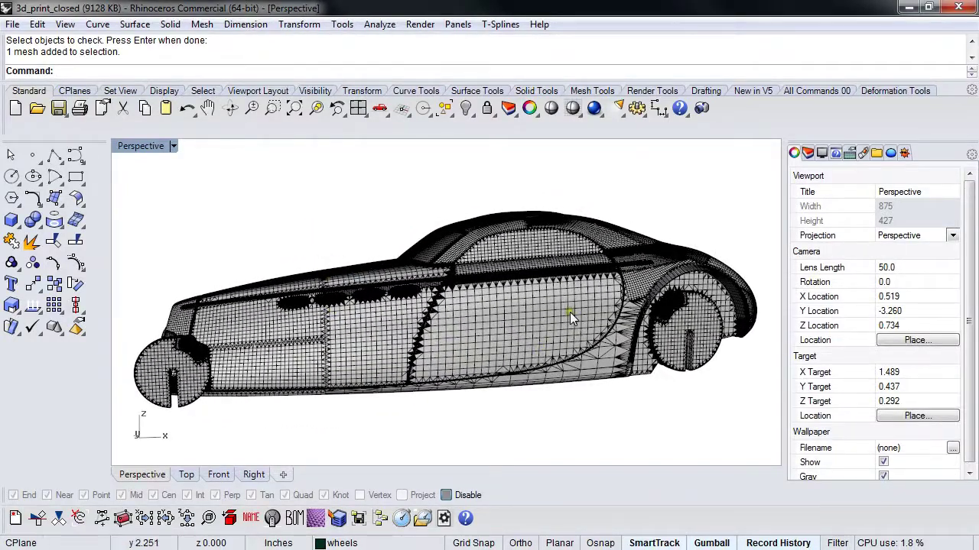
{"action": "scroll", "coordinate": [548, 301], "scroll_direction": "up", "scroll_amount": 5}
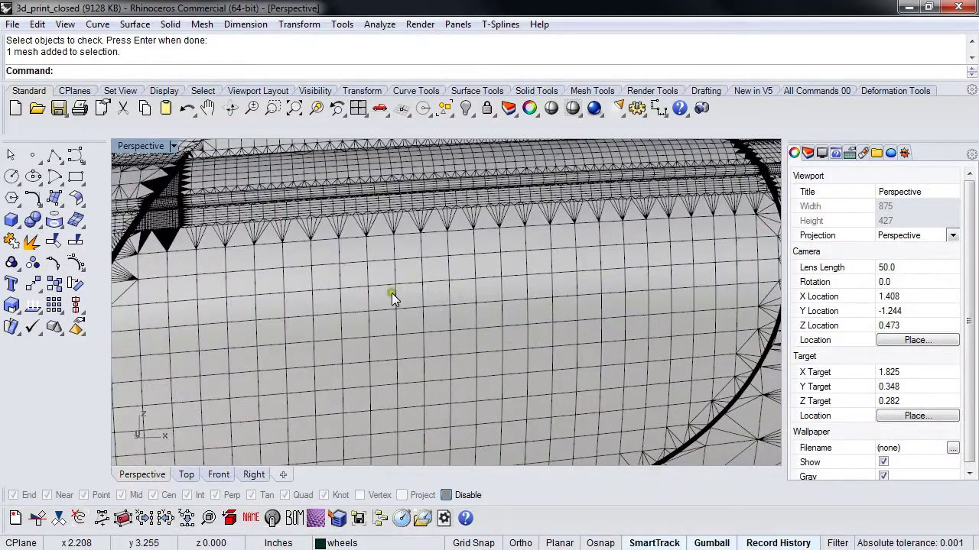
{"action": "scroll", "coordinate": [396, 298], "scroll_direction": "down", "scroll_amount": 10}
{"action": "right_click_drag", "start_coordinate": [399, 302], "coordinate": [423, 316]}
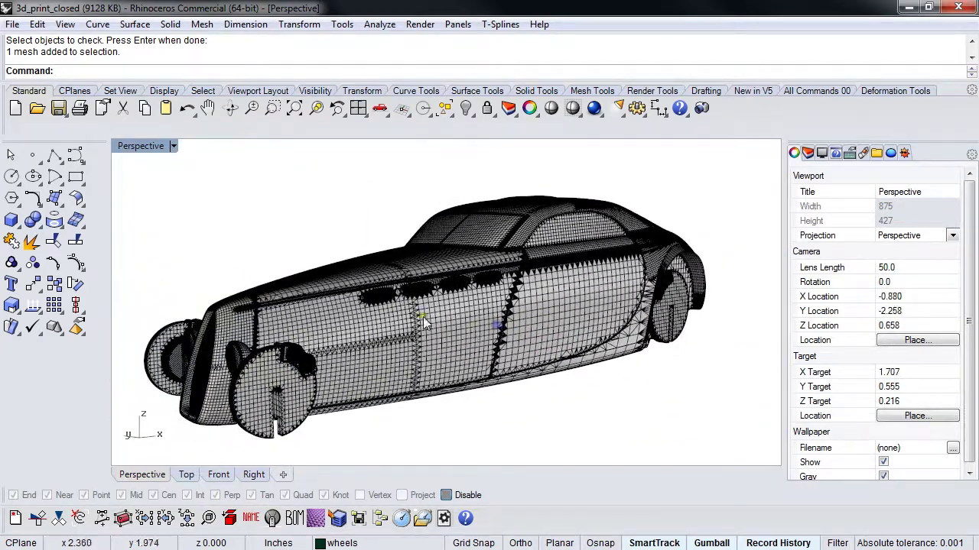
{"action": "right_click_drag", "start_coordinate": [247, 273], "coordinate": [255, 269], "text": "shift"}
Step: Convert the car mesh's quads to triangles with TriangulateMesh and inspect the faces on the door
{"action": "type", "text": "Tr"}
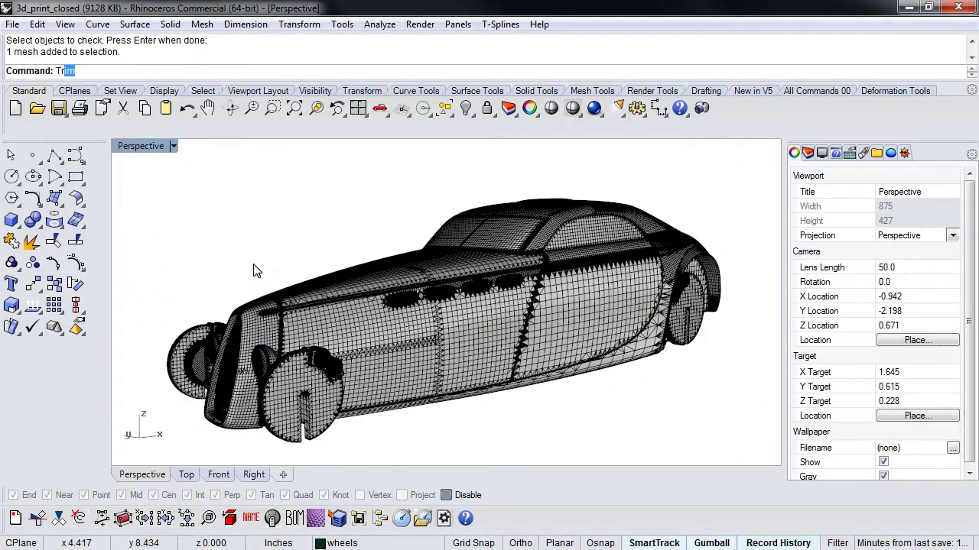
{"action": "type", "text": "ia"}
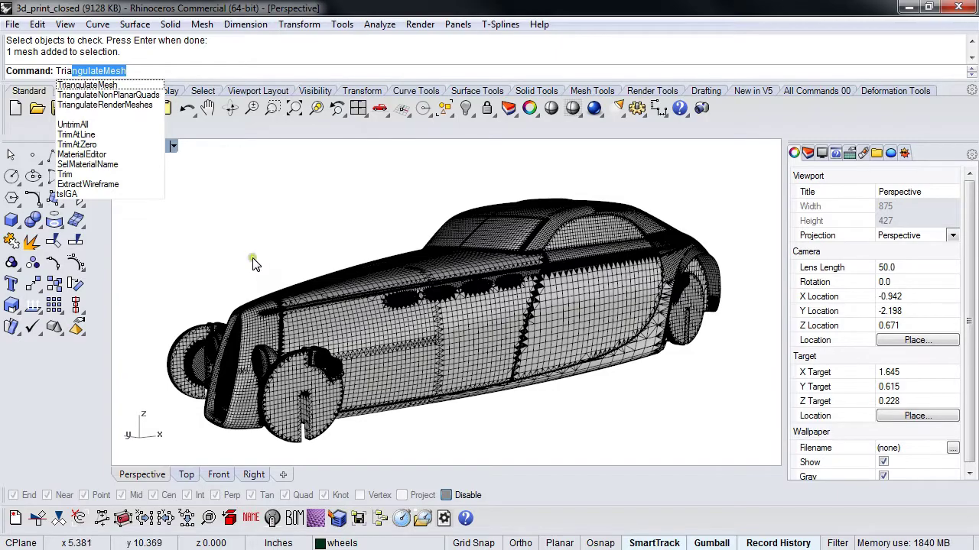
{"action": "key", "text": "Return"}
{"action": "left_click", "coordinate": [360, 312]}
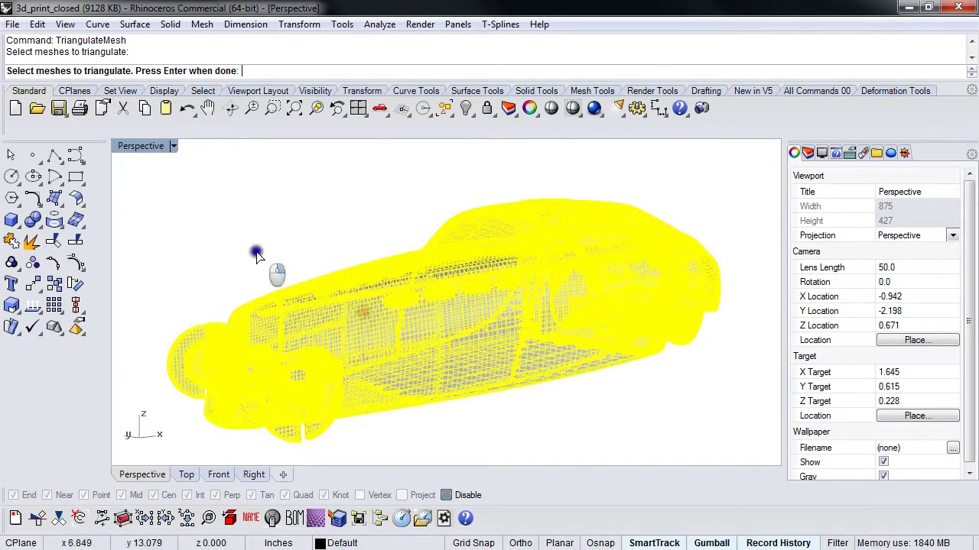
{"action": "key", "text": "Return"}
{"action": "right_click_drag", "start_coordinate": [339, 276], "coordinate": [553, 350]}
{"action": "scroll", "coordinate": [524, 299], "scroll_direction": "up", "scroll_amount": 10}
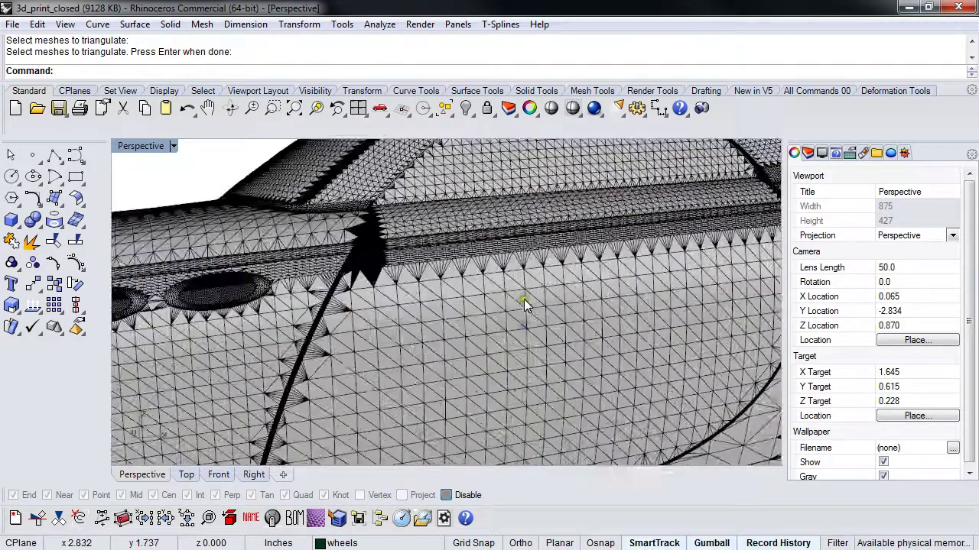
{"action": "scroll", "coordinate": [524, 299], "scroll_direction": "up", "scroll_amount": 5}
{"action": "scroll", "coordinate": [490, 290], "scroll_direction": "down", "scroll_amount": 10}
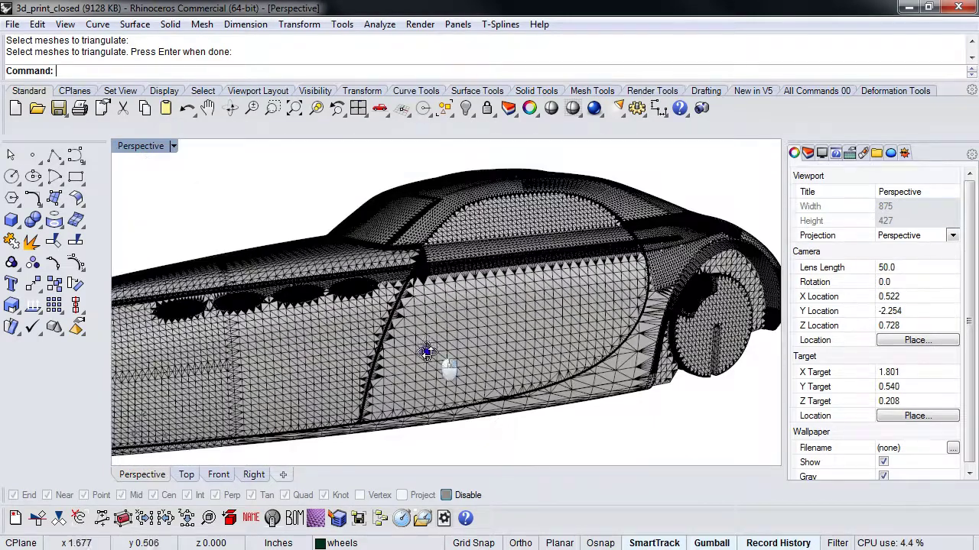
Step: Export the triangulated car mesh to the Desktop as a binary STL file named test2, leaving open objects out of the export
{"action": "right_click_drag", "start_coordinate": [428, 351], "coordinate": [487, 338]}
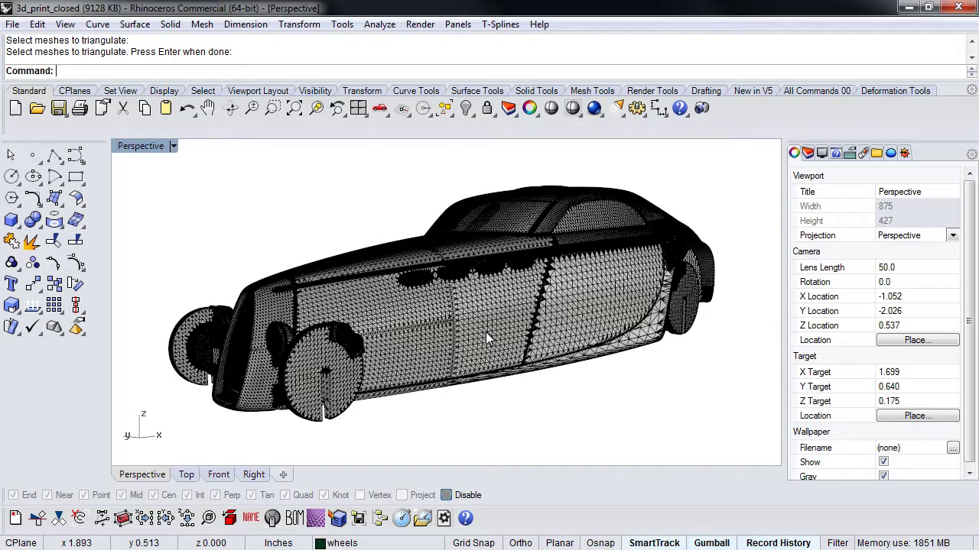
{"action": "right_click_drag", "start_coordinate": [487, 339], "coordinate": [433, 373]}
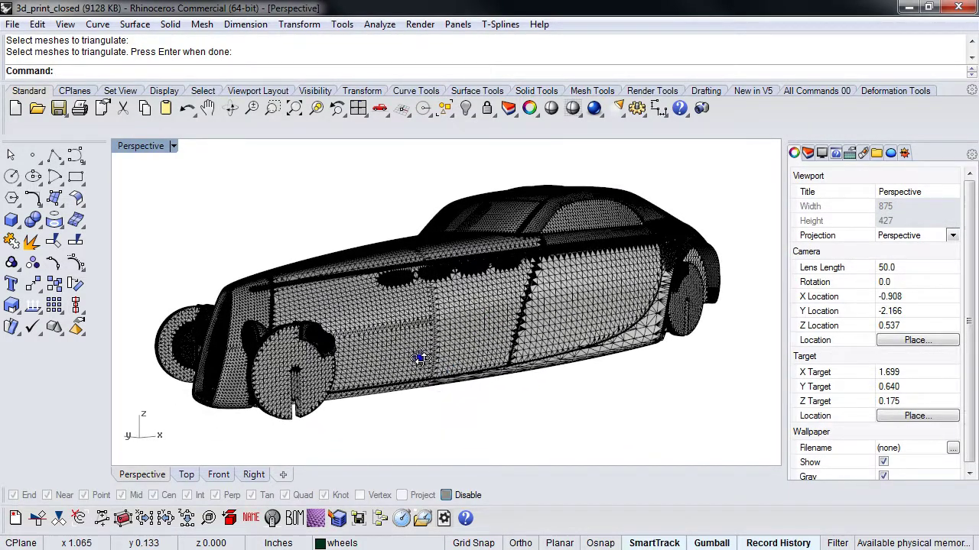
{"action": "left_click", "coordinate": [347, 302]}
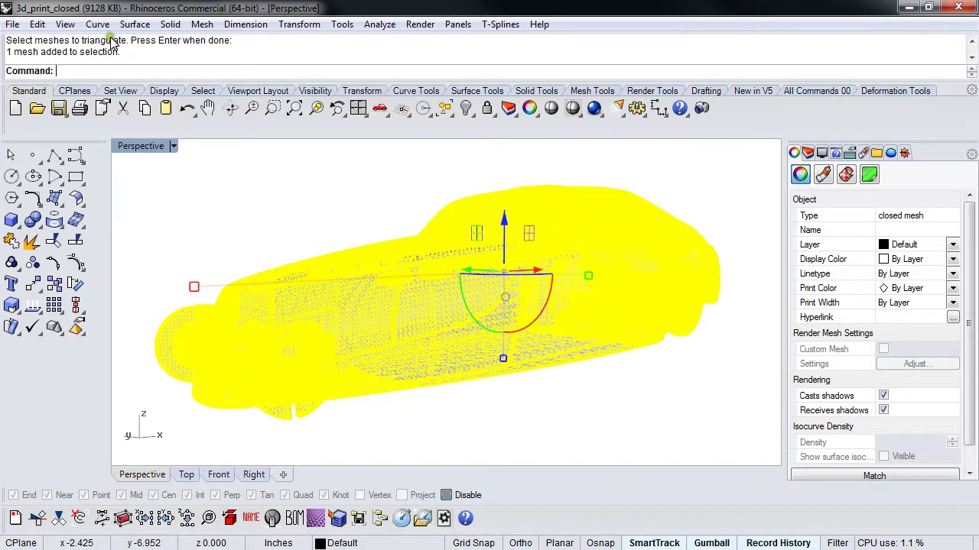
{"action": "left_click", "coordinate": [12, 24]}
{"action": "left_click", "coordinate": [77, 221]}
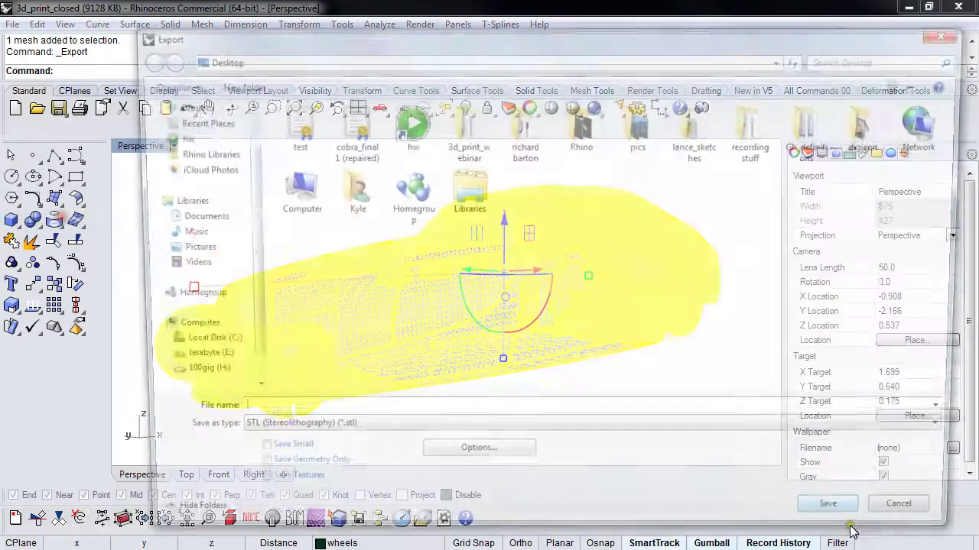
{"action": "left_click", "coordinate": [262, 417]}
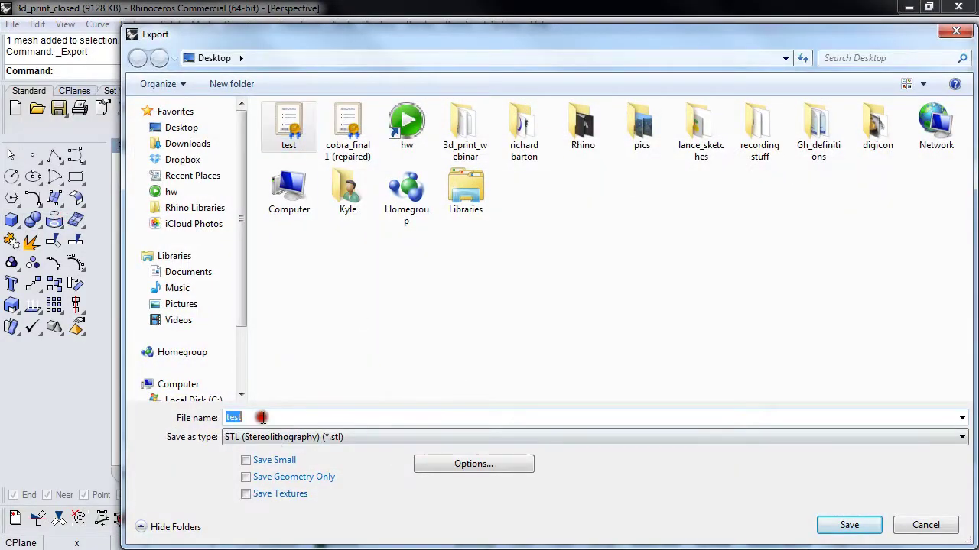
{"action": "left_click", "coordinate": [262, 417]}
{"action": "type", "text": "2"}
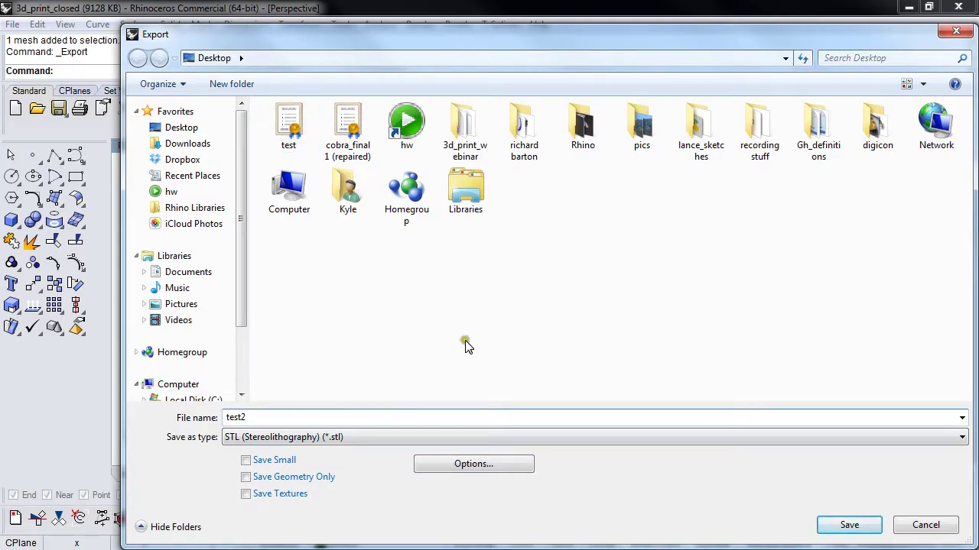
{"action": "left_click", "coordinate": [845, 526]}
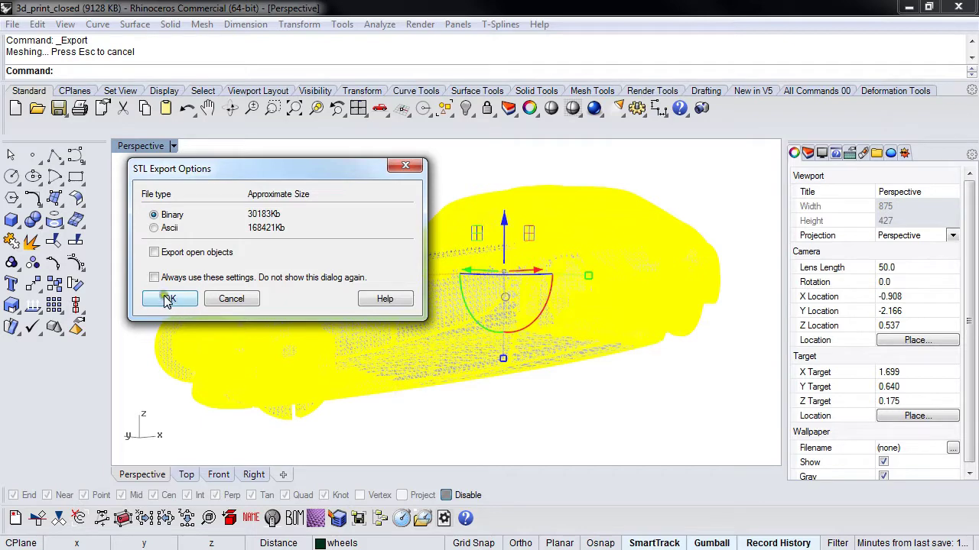
{"action": "left_click", "coordinate": [167, 299]}
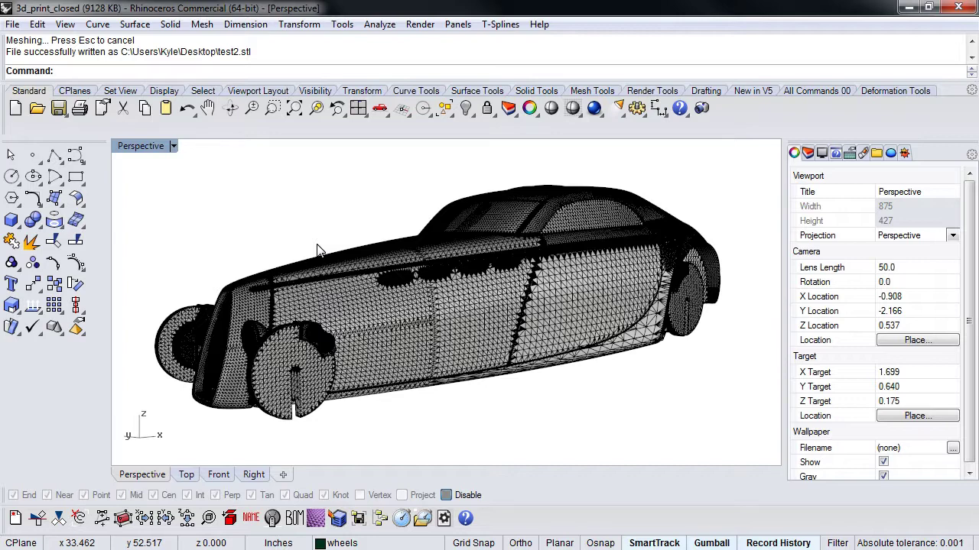
{"action": "left_click_drag", "start_coordinate": [24, 52], "coordinate": [111, 52]}
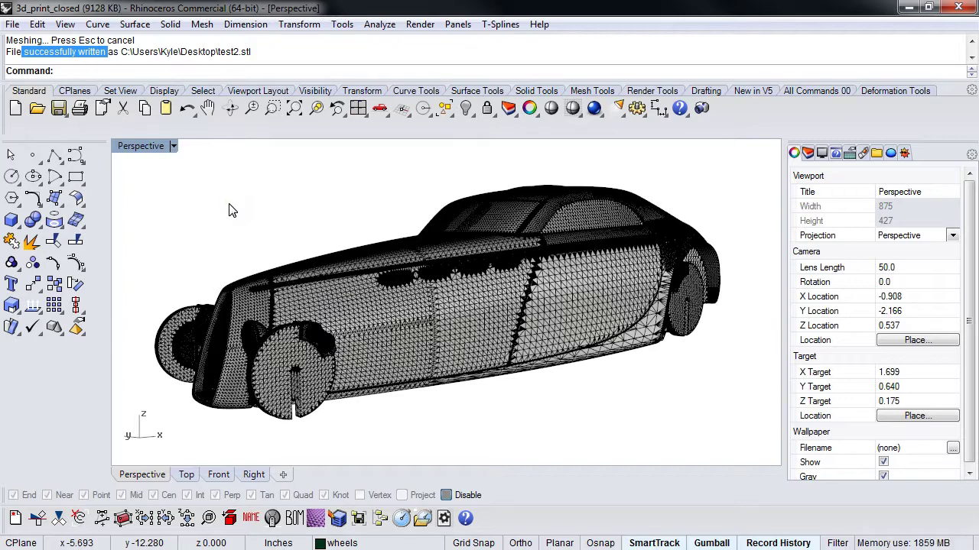
Step: Open the 3d_print_open.3dm model from the 3d_print_webinar folder and examine the rendered car from the front and side
{"action": "right_click_drag", "start_coordinate": [228, 206], "coordinate": [235, 234]}
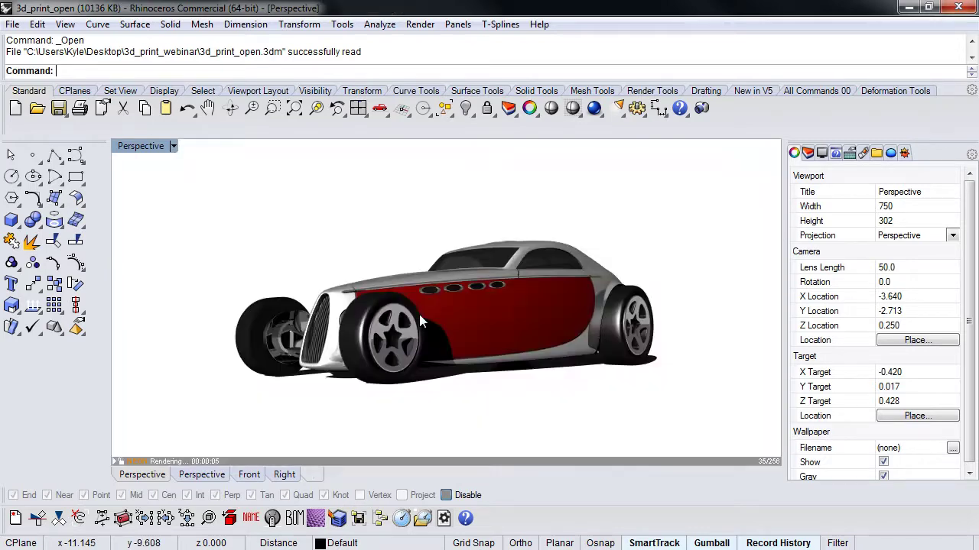
{"action": "right_click_drag", "start_coordinate": [550, 374], "coordinate": [527, 375]}
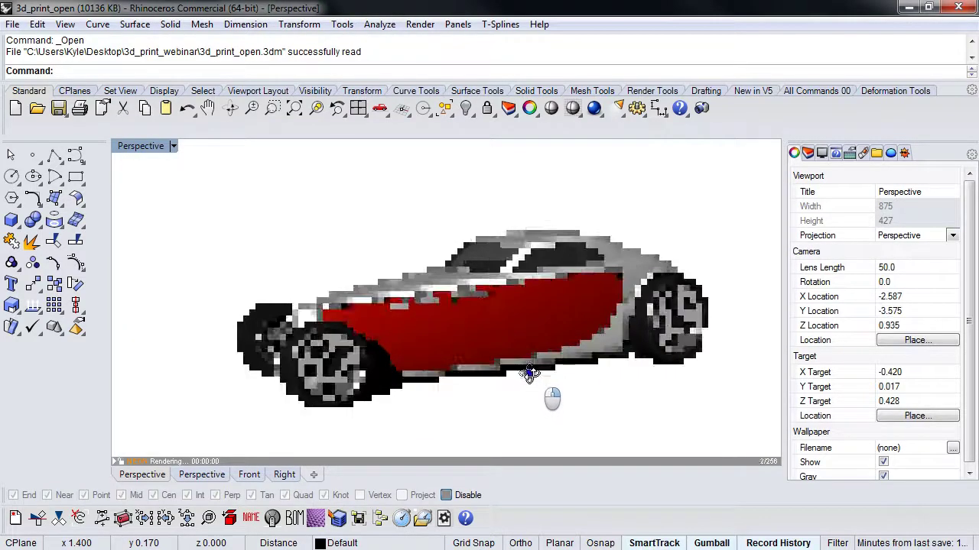